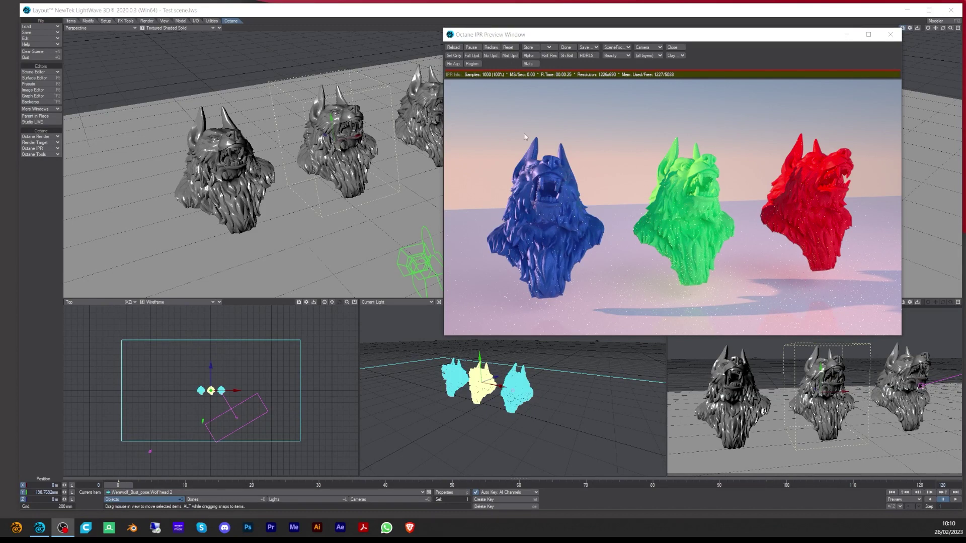
# Activate the Octane IPR Preview Window and let the wolf busts render to 1000 samples.
pyautogui.click(498, 37)
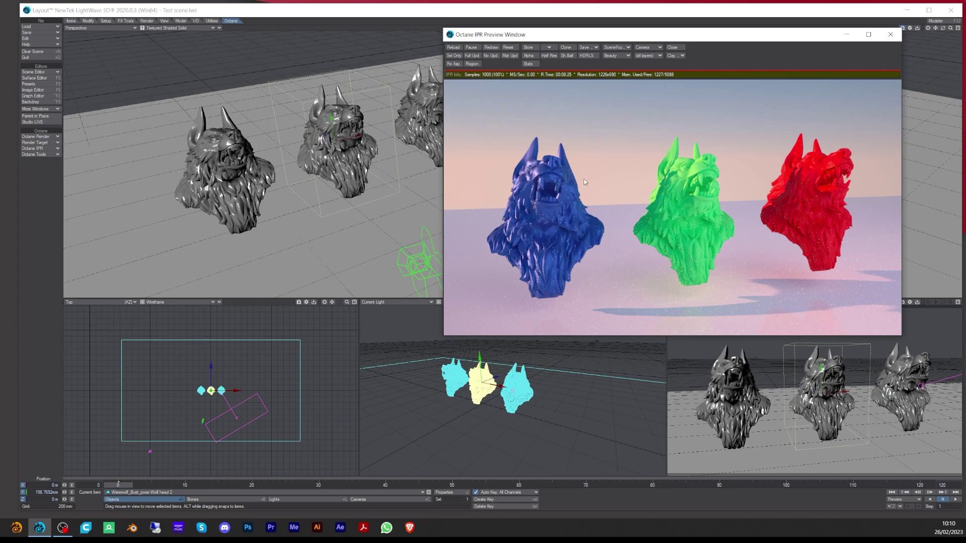
pyautogui.moveTo(585, 205)
pyautogui.mouseDown()
pyautogui.moveTo(855, 119)
pyautogui.moveTo(635, 154)
pyautogui.mouseUp()
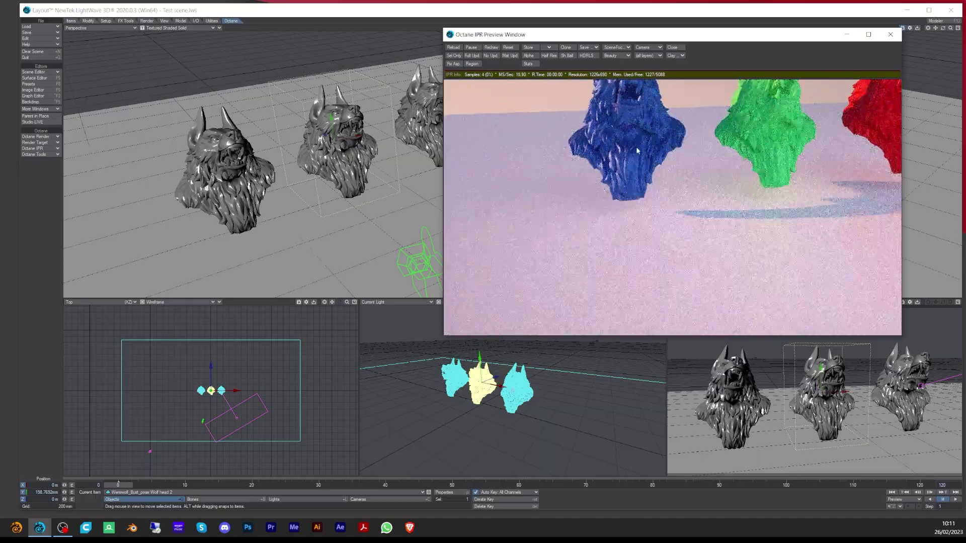
pyautogui.moveTo(636, 156)
pyautogui.mouseDown()
pyautogui.moveTo(614, 103)
pyautogui.moveTo(548, 139)
pyautogui.moveTo(535, 110)
pyautogui.mouseUp()
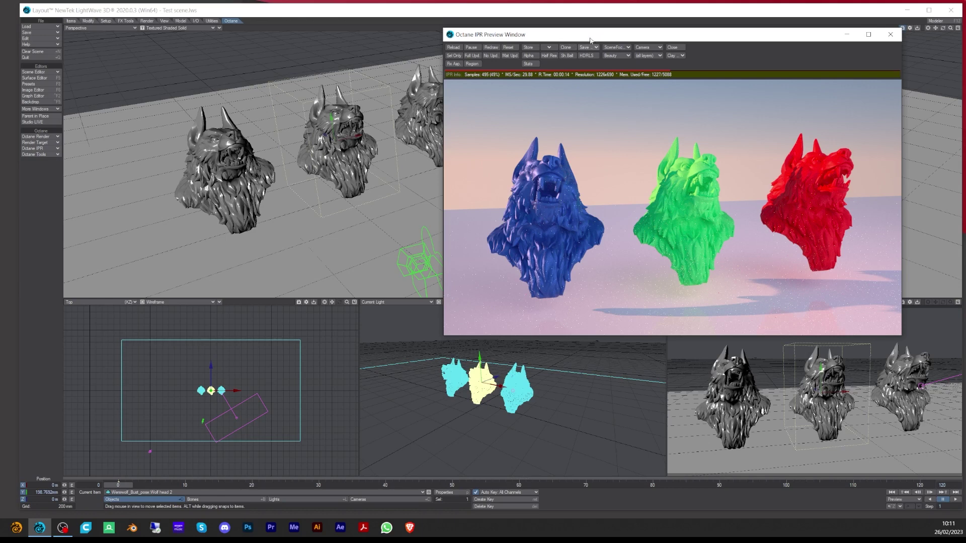
pyautogui.click(568, 47)
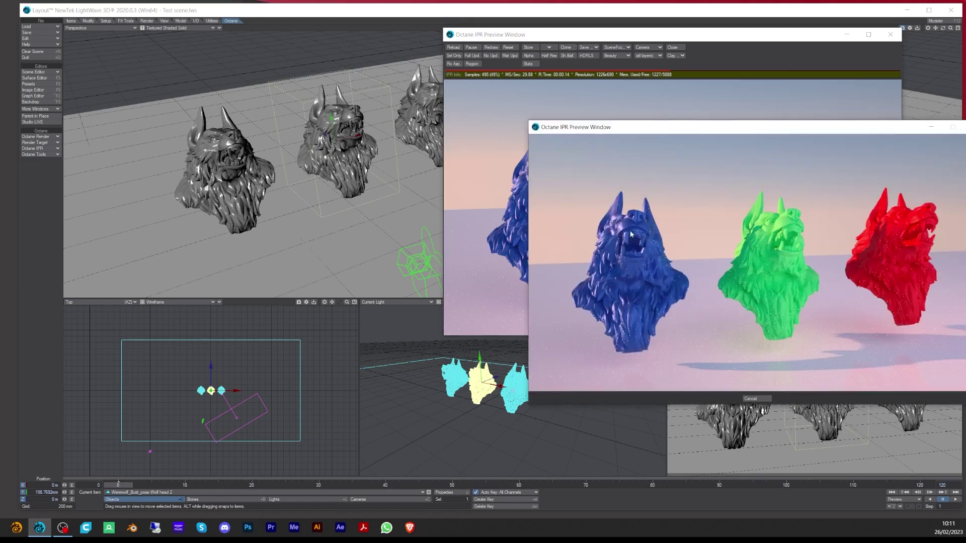
pyautogui.moveTo(643, 126); pyautogui.dragTo(468, 137)
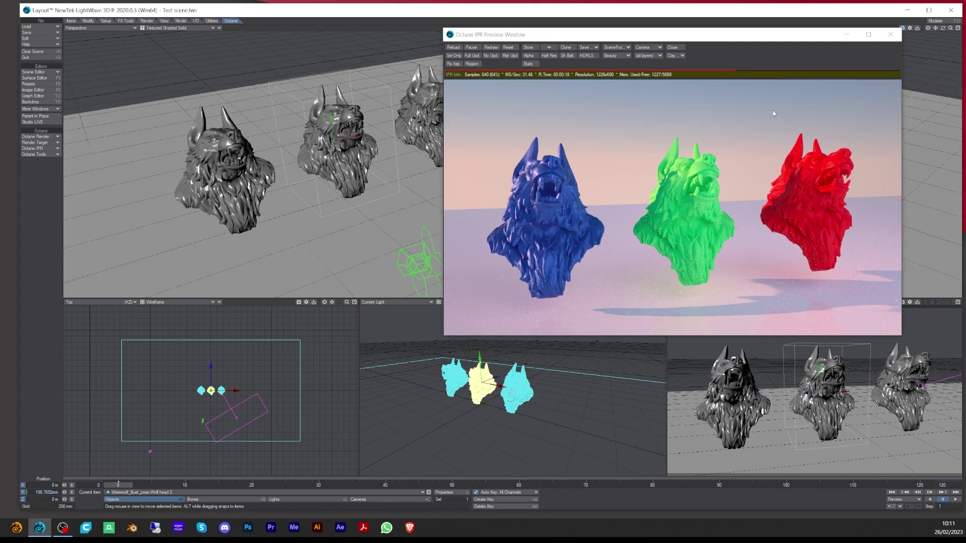
pyautogui.click(595, 48)
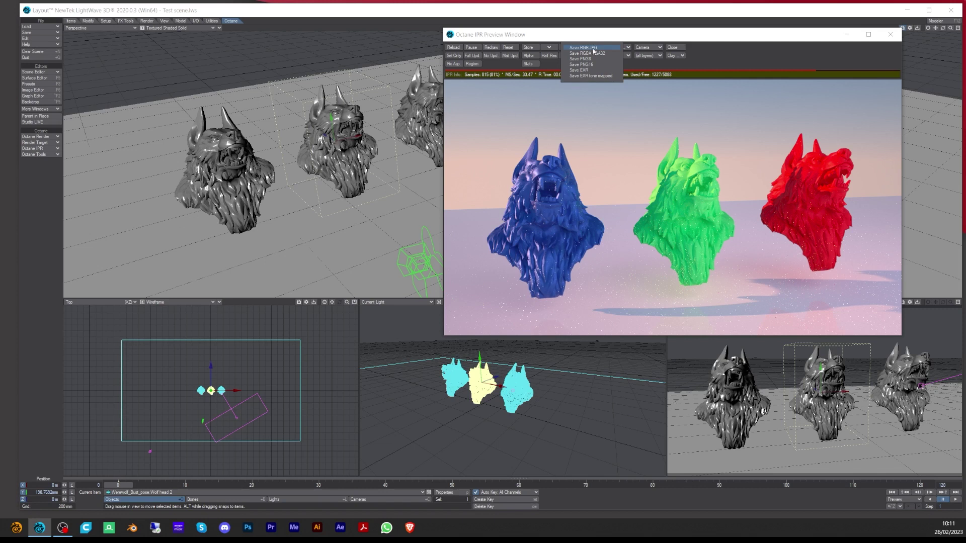
pyautogui.click(604, 33)
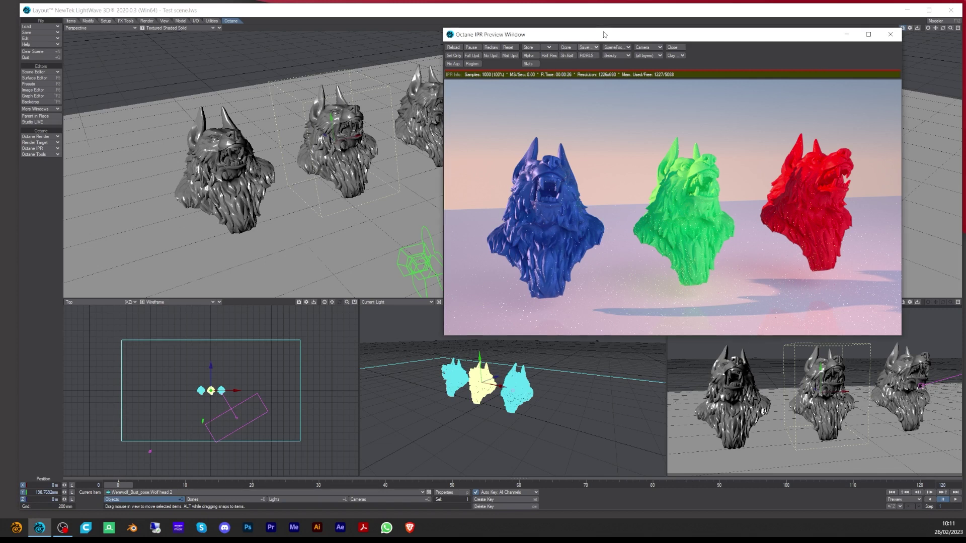
pyautogui.click(618, 47)
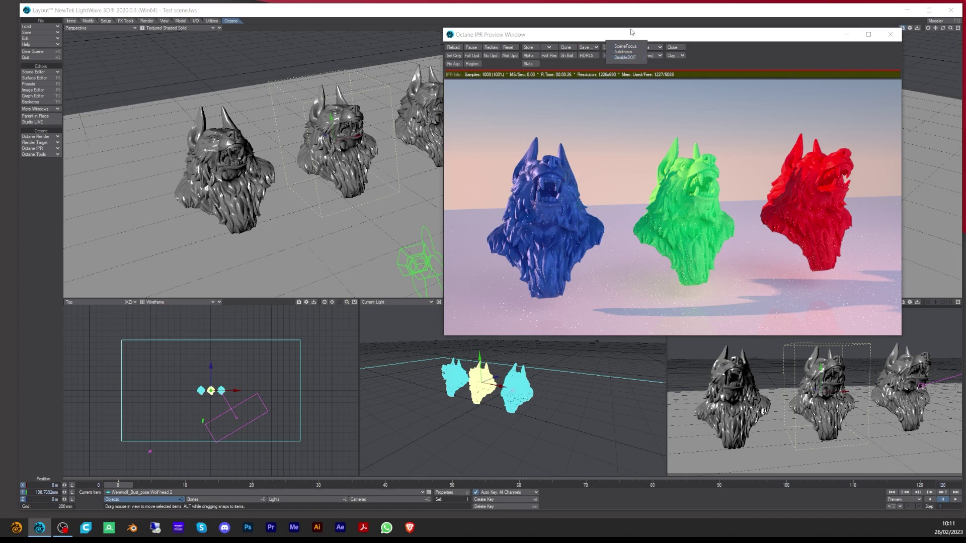
pyautogui.click(620, 47)
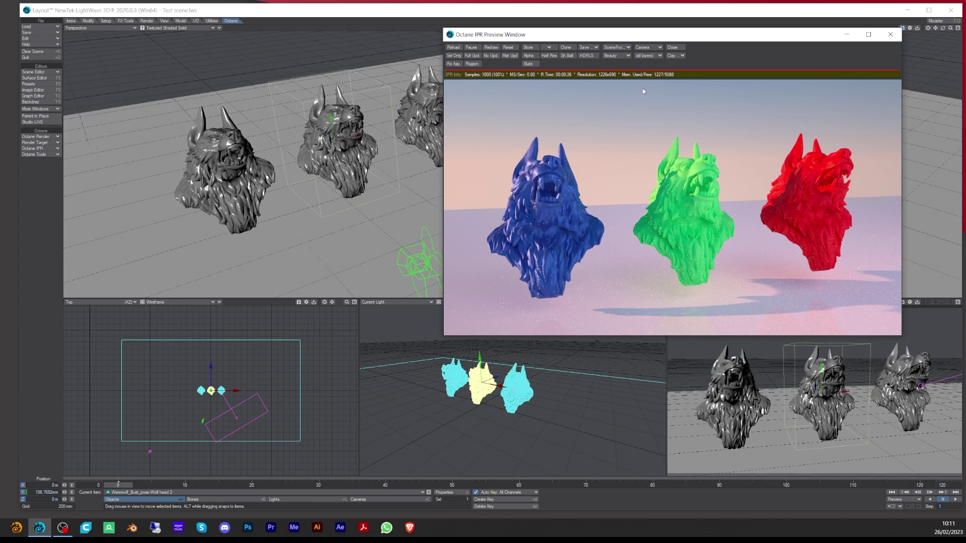
pyautogui.click(651, 49)
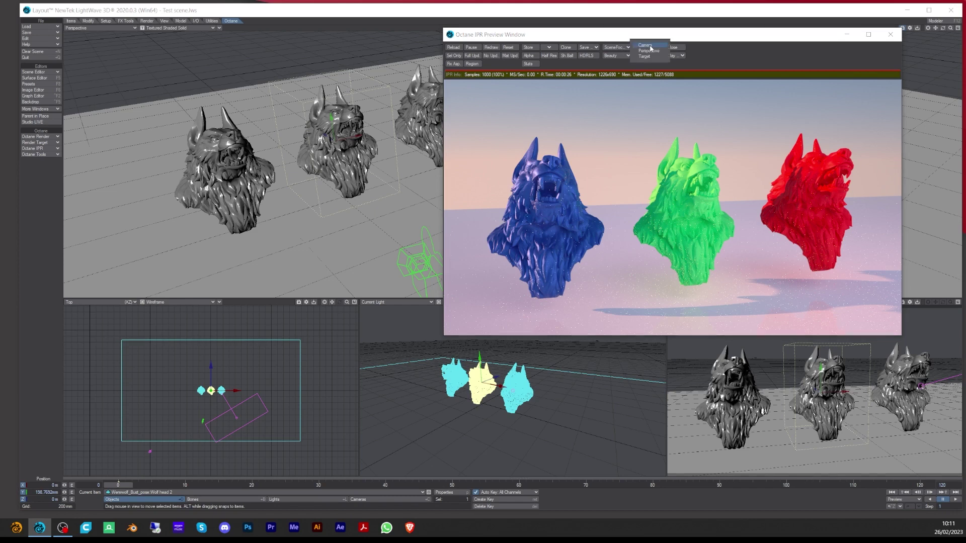
pyautogui.click(653, 50)
pyautogui.click(652, 50)
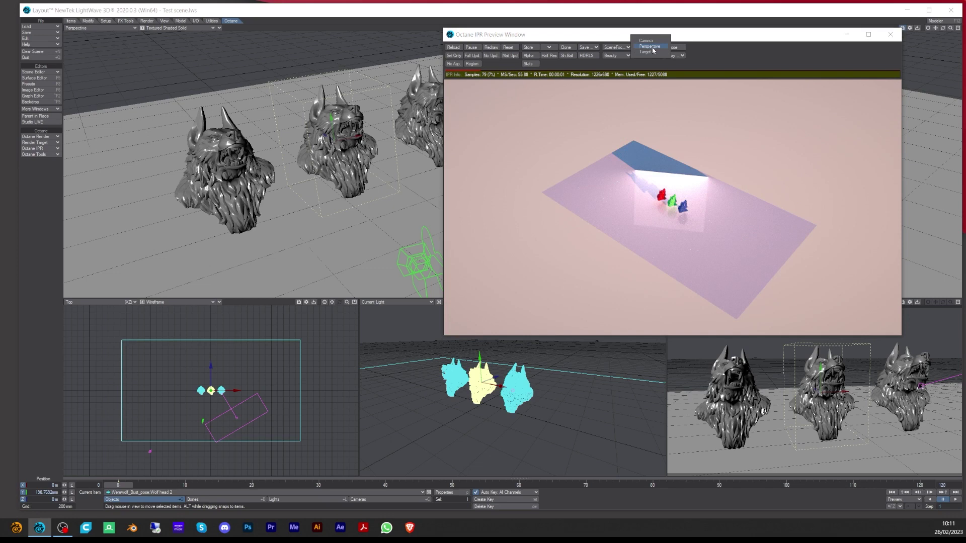
pyautogui.click(651, 47)
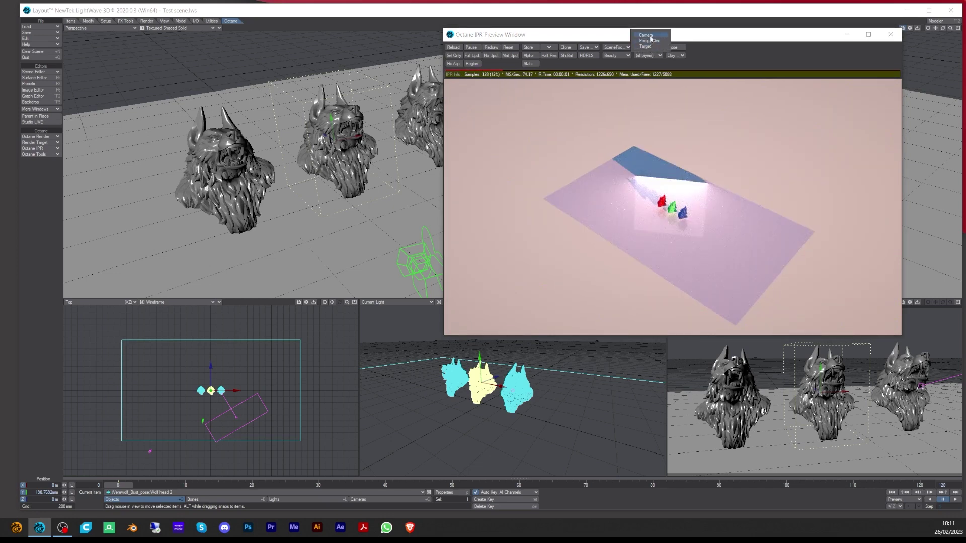
pyautogui.click(647, 35)
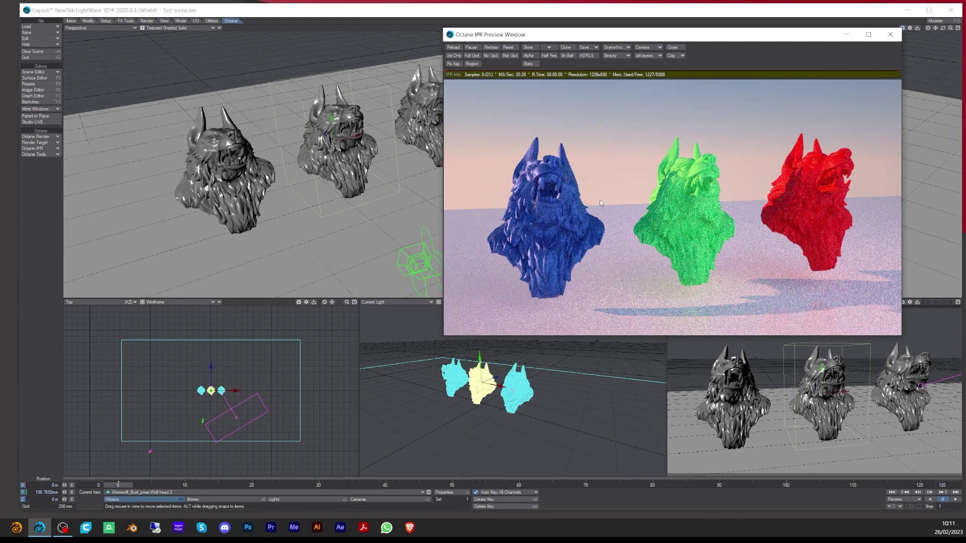
pyautogui.moveTo(599, 202)
pyautogui.mouseDown()
pyautogui.moveTo(563, 197)
pyautogui.moveTo(645, 202)
pyautogui.moveTo(590, 203)
pyautogui.mouseUp()
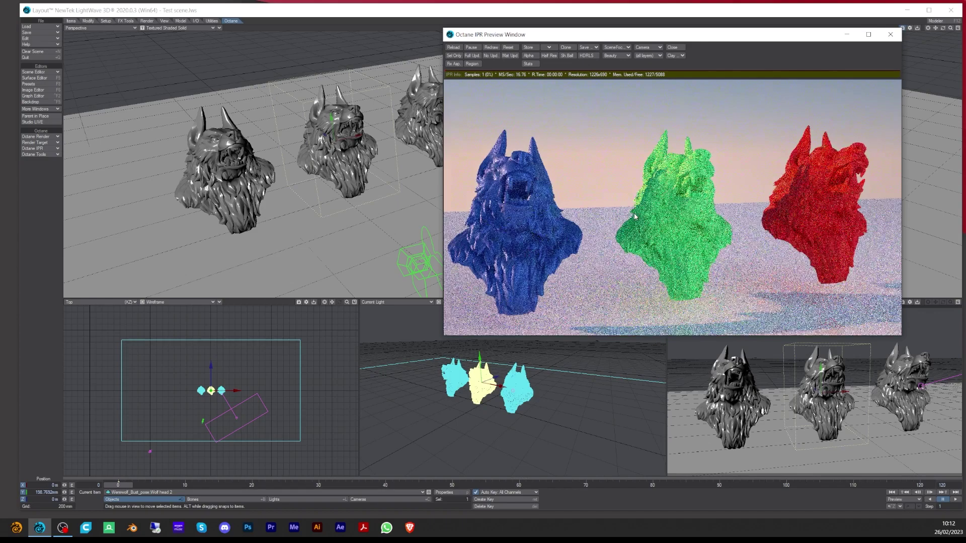
pyautogui.scroll(3, 619, 214)
pyautogui.scroll(2, 635, 216)
pyautogui.scroll(-3, 635, 217)
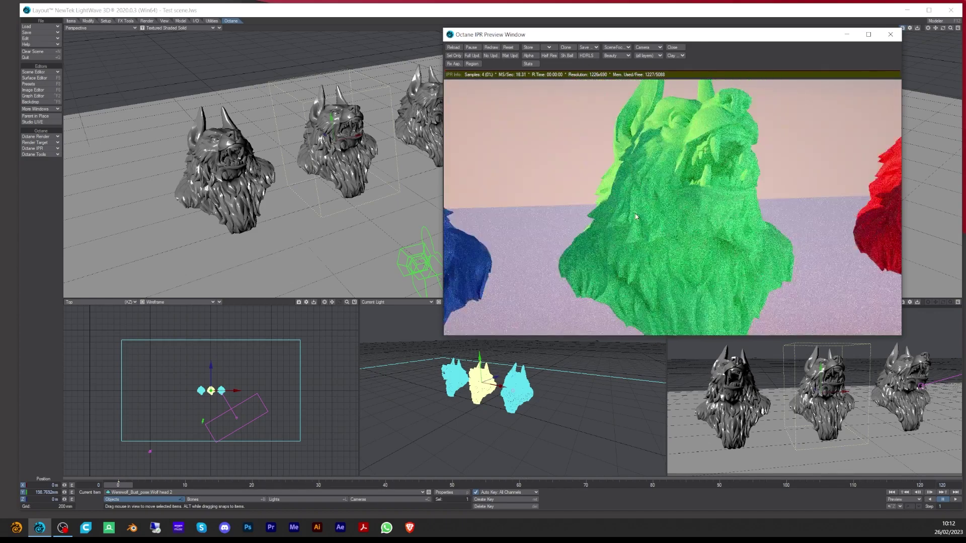
pyautogui.scroll(2, 640, 212)
pyautogui.scroll(-2, 646, 205)
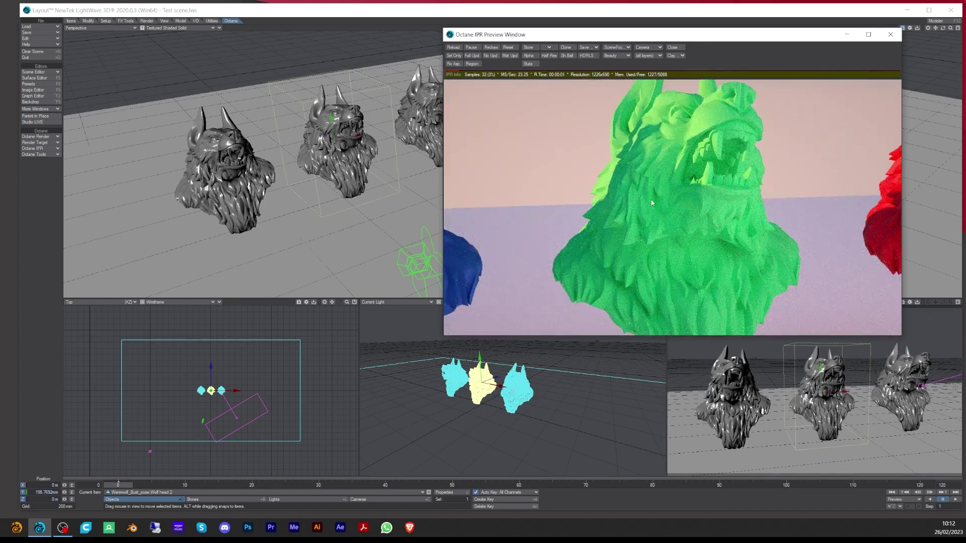
pyautogui.scroll(2, 652, 203)
pyautogui.scroll(2, 656, 202)
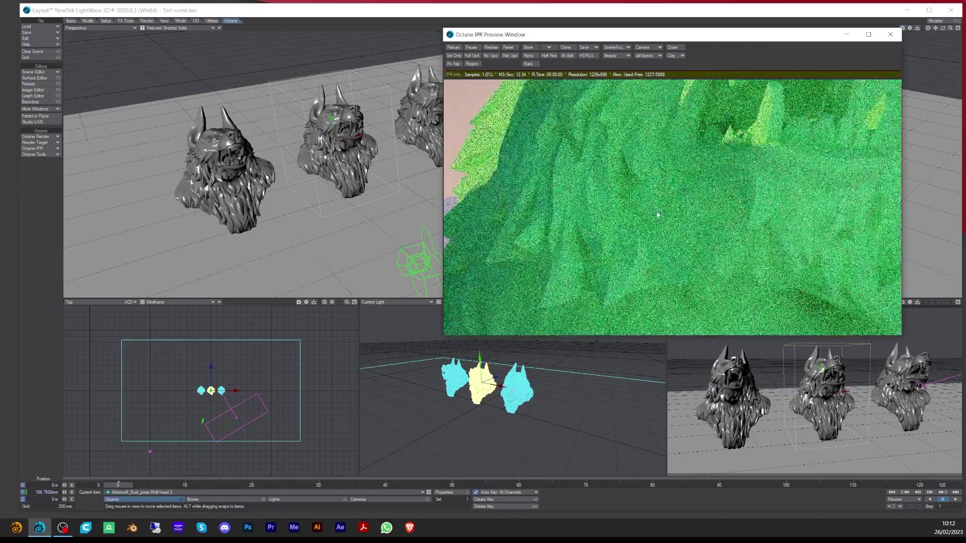
pyautogui.scroll(2, 669, 203)
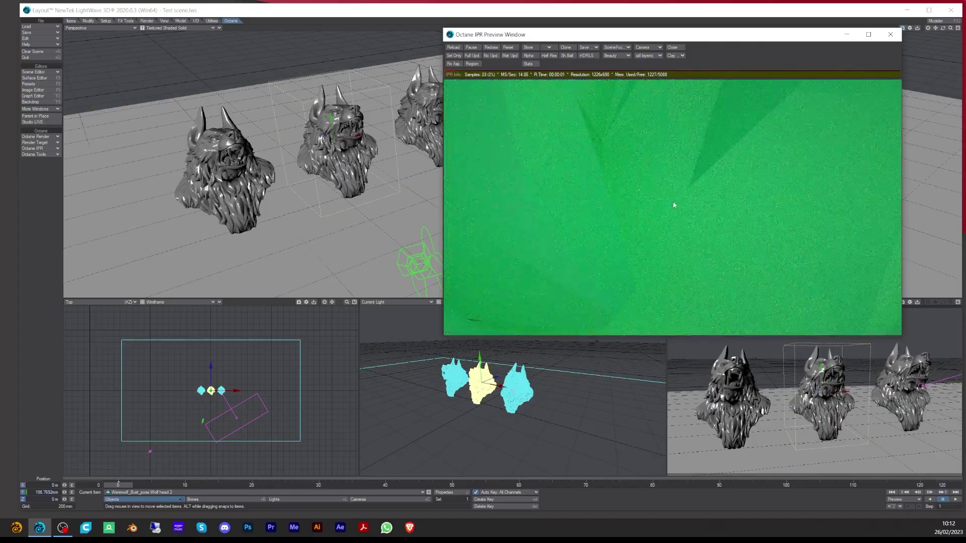
pyautogui.scroll(2, 667, 202)
pyautogui.scroll(1, 664, 206)
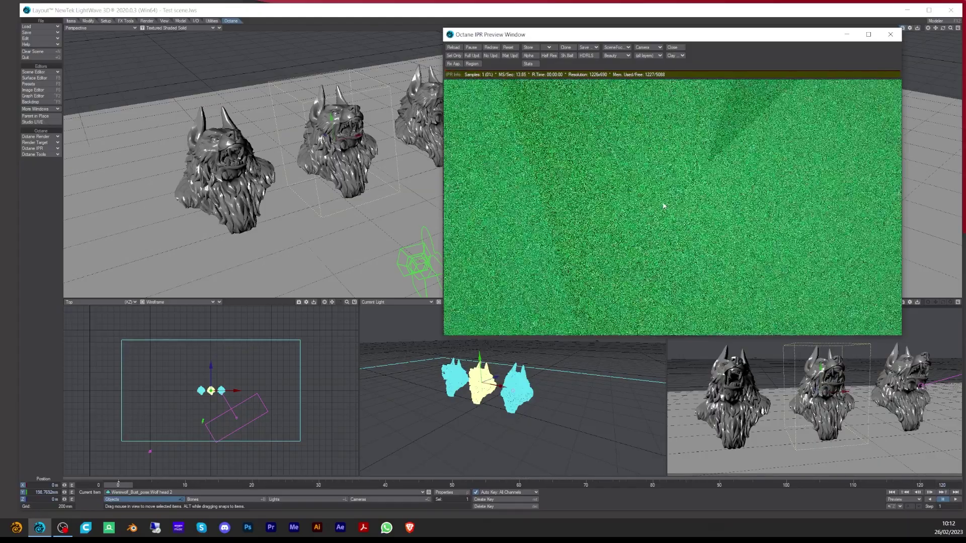
pyautogui.scroll(-1, 664, 206)
pyautogui.scroll(-1, 663, 207)
pyautogui.scroll(-2, 661, 206)
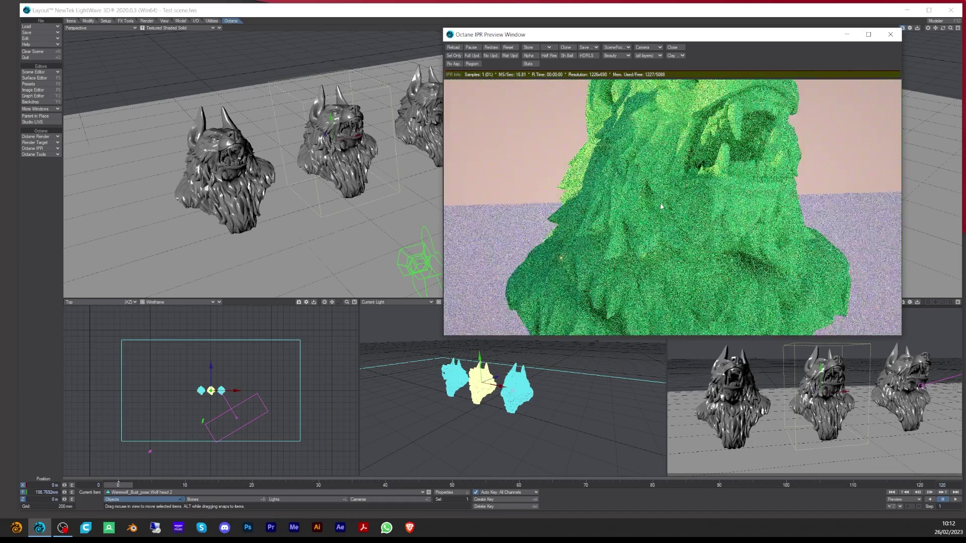
pyautogui.scroll(-2, 661, 207)
pyautogui.scroll(-1, 627, 196)
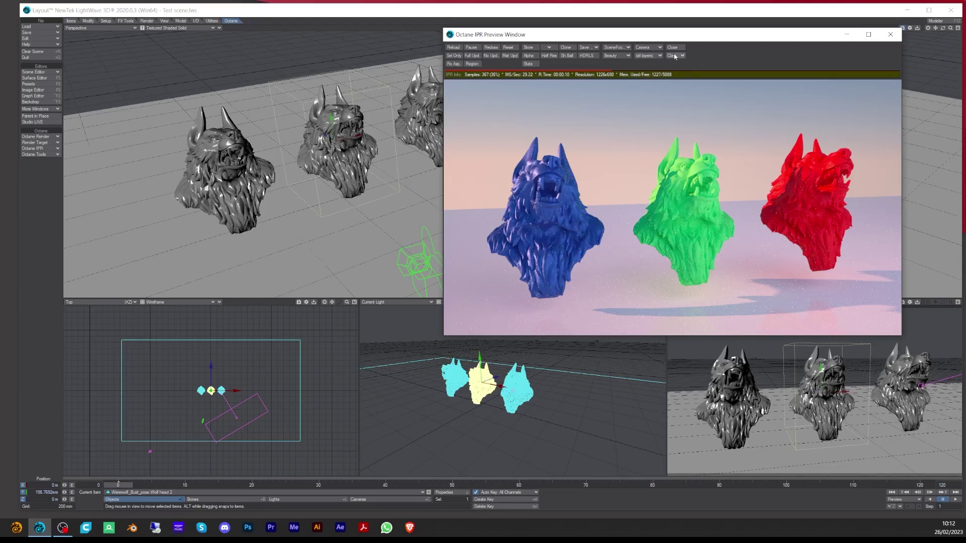
# Set the IPR camera to Perspective, orbit close above the busts, and open the Surface Editor (F5).
pyautogui.click(646, 47)
pyautogui.click(653, 55)
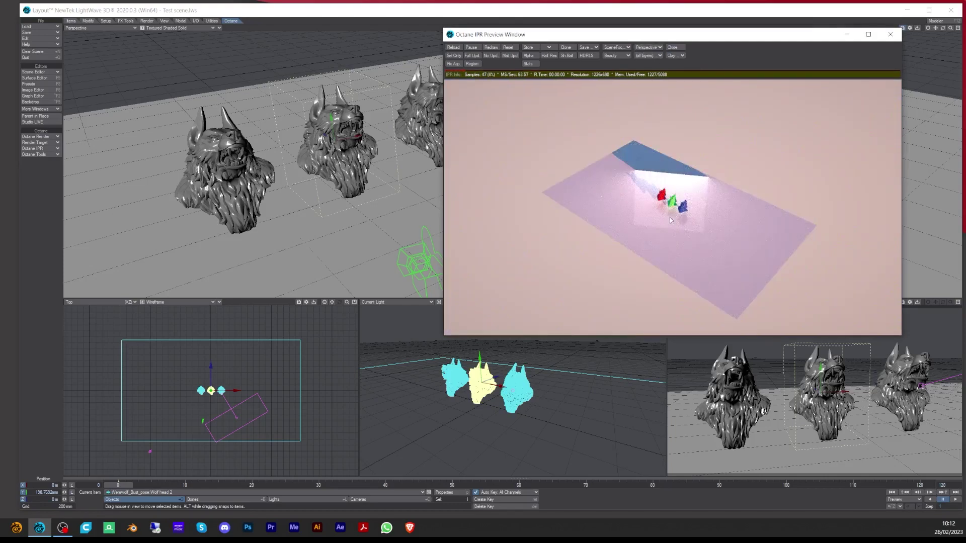
pyautogui.scroll(3, 669, 223)
pyautogui.scroll(2, 670, 225)
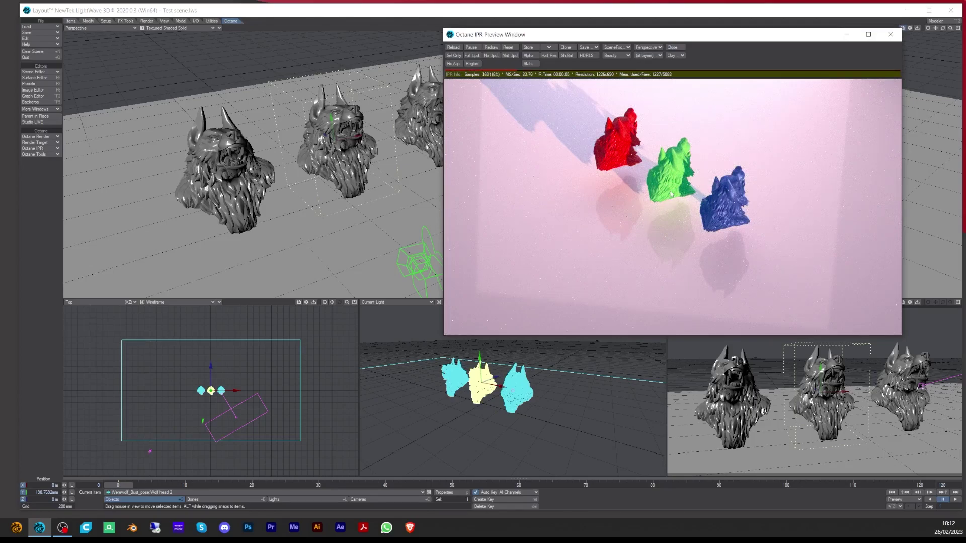
pyautogui.moveTo(696, 194)
pyautogui.mouseDown()
pyautogui.moveTo(677, 208)
pyautogui.moveTo(634, 172)
pyautogui.moveTo(712, 165)
pyautogui.moveTo(683, 197)
pyautogui.mouseUp()
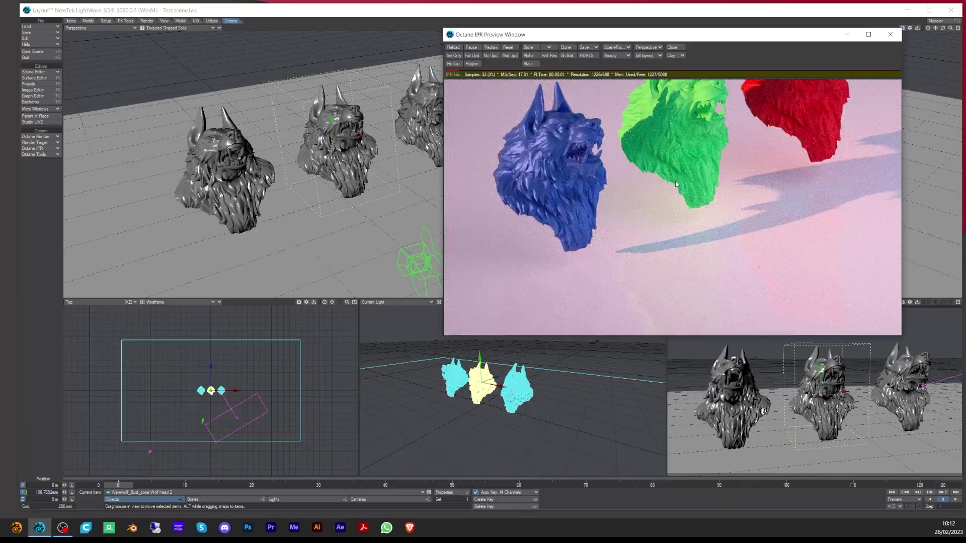
pyautogui.moveTo(676, 184); pyautogui.dragTo(675, 199)
pyautogui.press('F5')
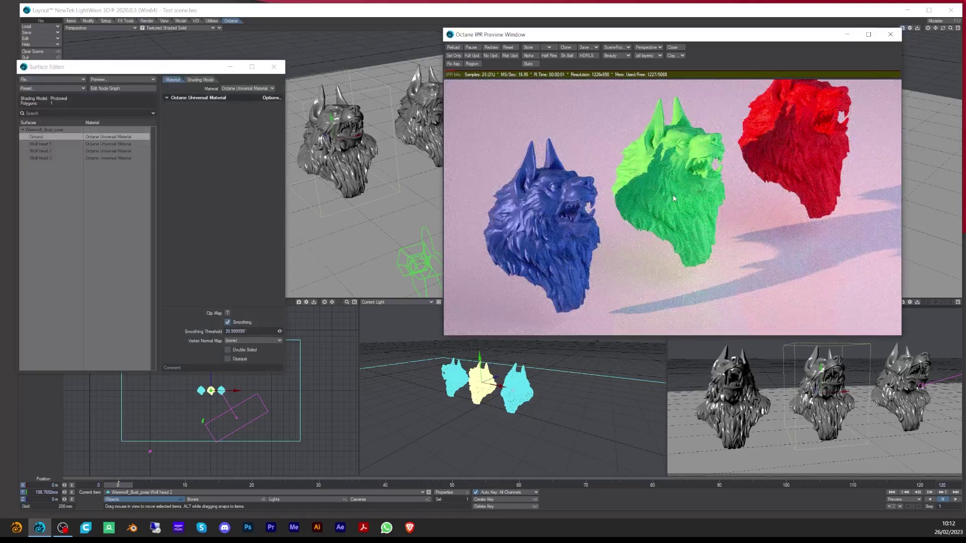
# Try the Target view, orbit and select the left wolf head, then return to Perspective.
pyautogui.click(645, 49)
pyautogui.click(645, 51)
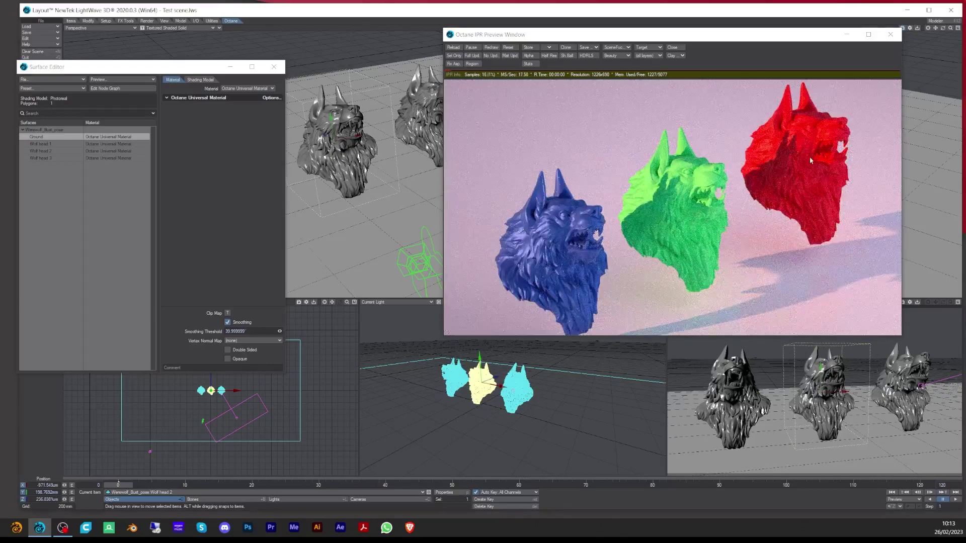
pyautogui.moveTo(807, 154)
pyautogui.mouseDown()
pyautogui.moveTo(749, 169)
pyautogui.moveTo(777, 174)
pyautogui.mouseUp()
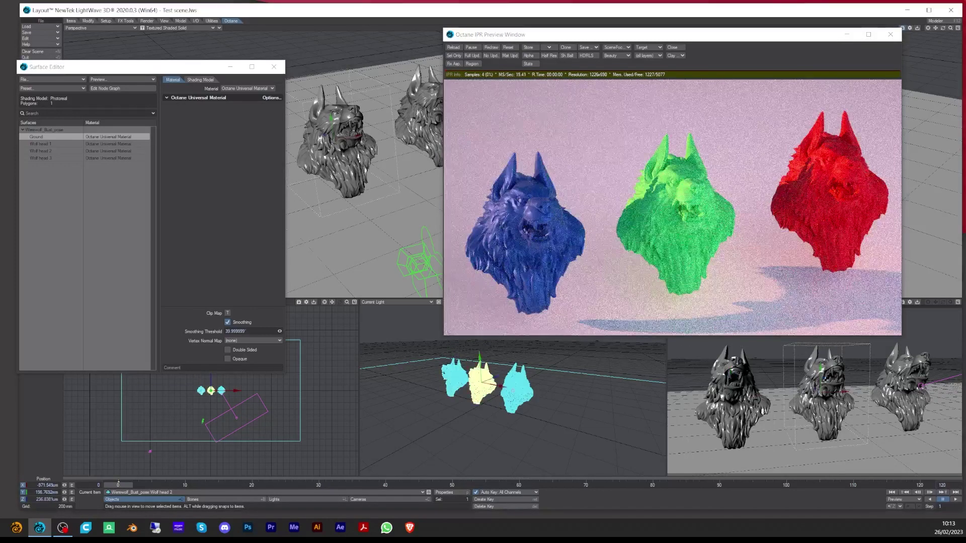
pyautogui.click(736, 390)
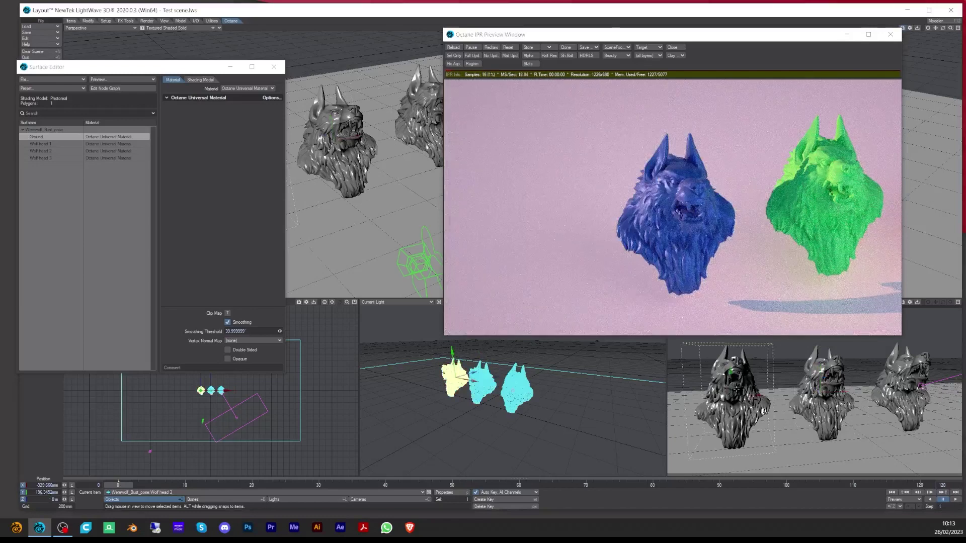
pyautogui.click(658, 51)
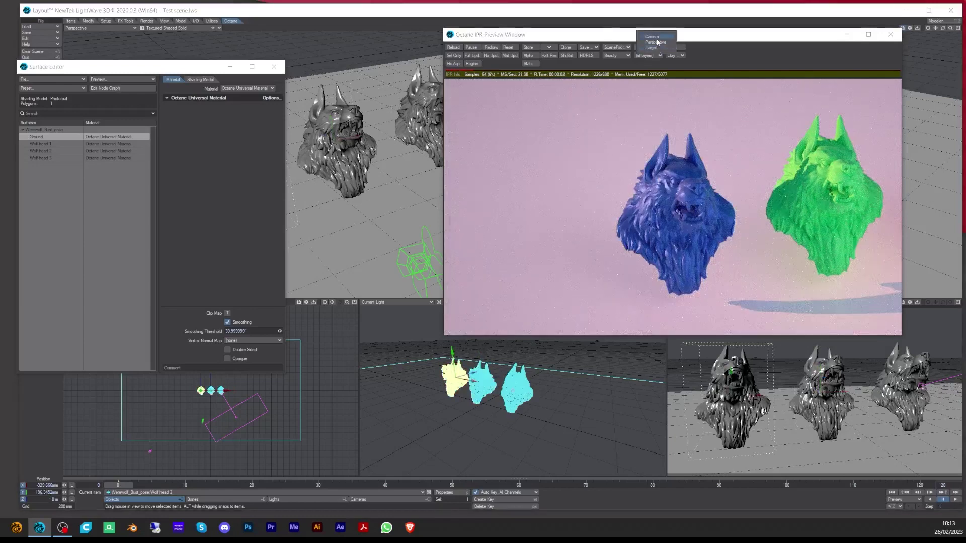
pyautogui.click(658, 42)
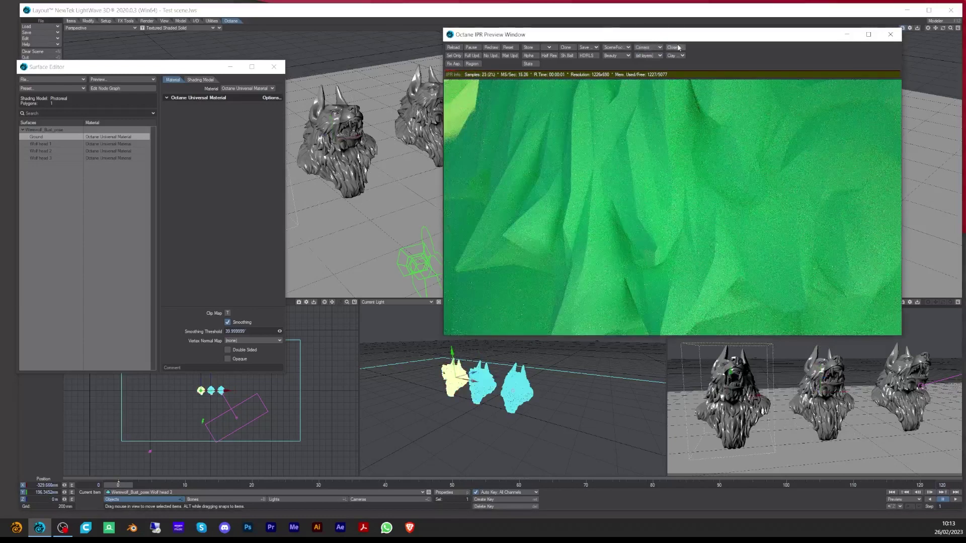
# Disable Clay, set the layer back to (all layers), and select the Wolf head 2 surface.
pyautogui.click(673, 54)
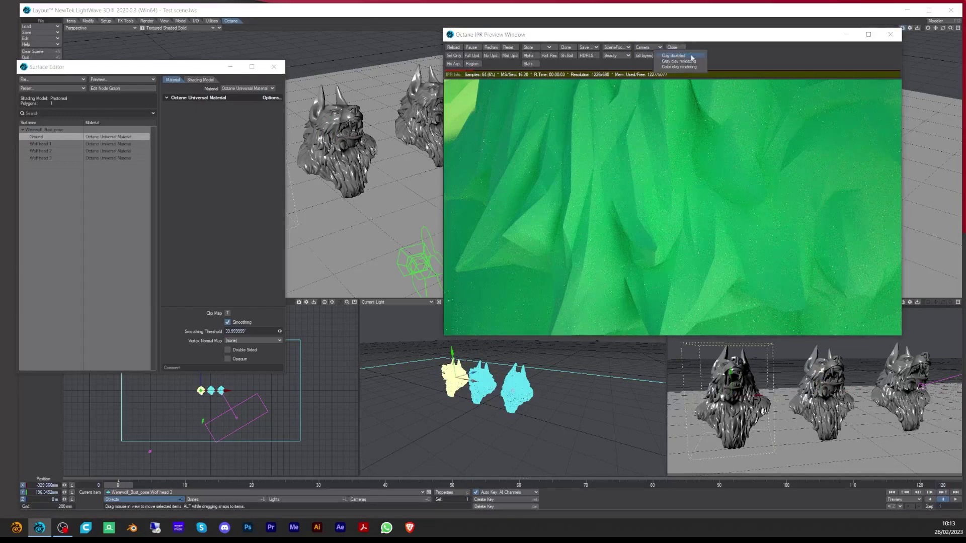
pyautogui.click(695, 60)
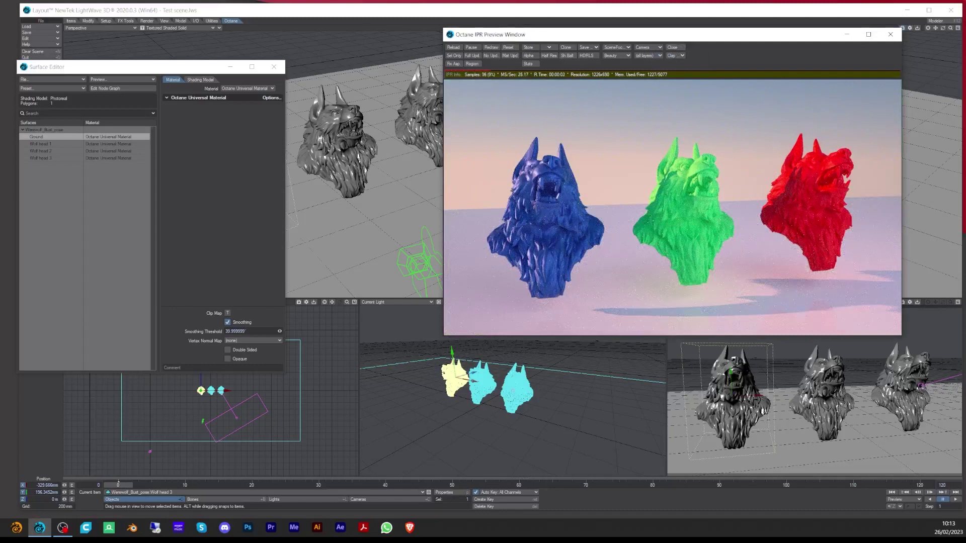
pyautogui.click(654, 55)
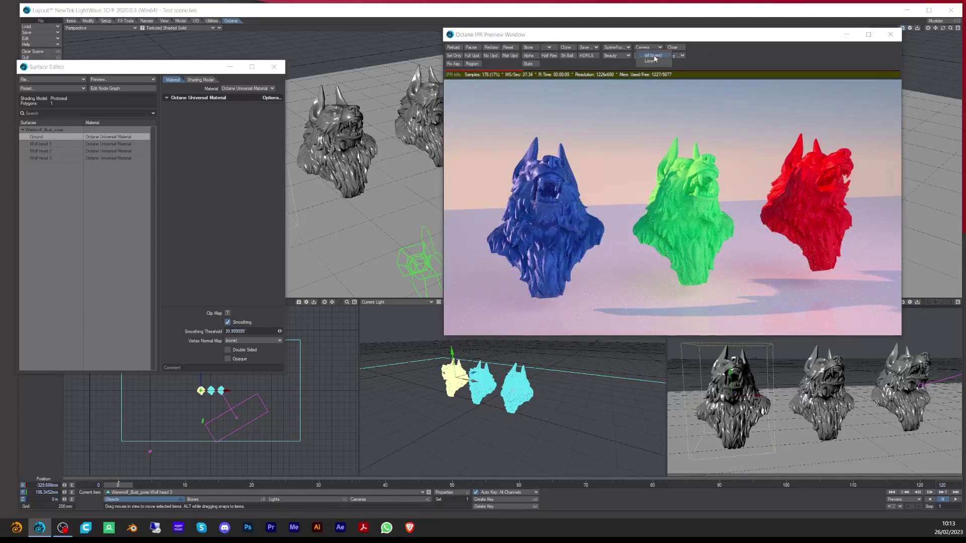
pyautogui.click(655, 60)
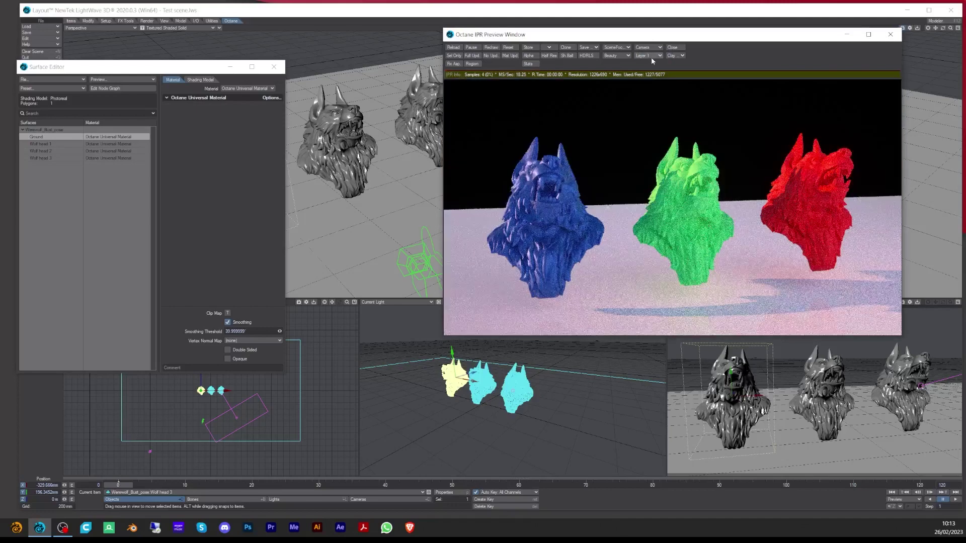
pyautogui.click(654, 55)
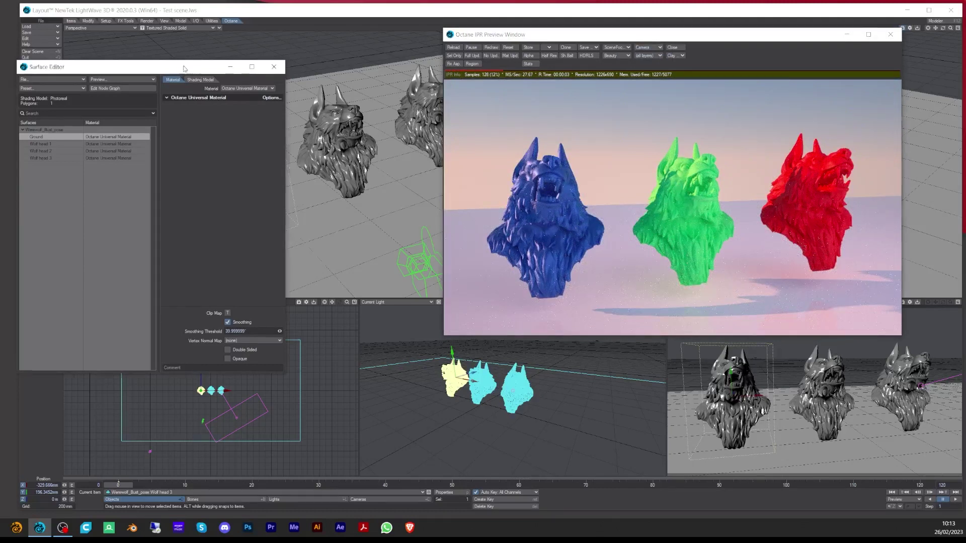
pyautogui.moveTo(184, 67); pyautogui.dragTo(309, 53)
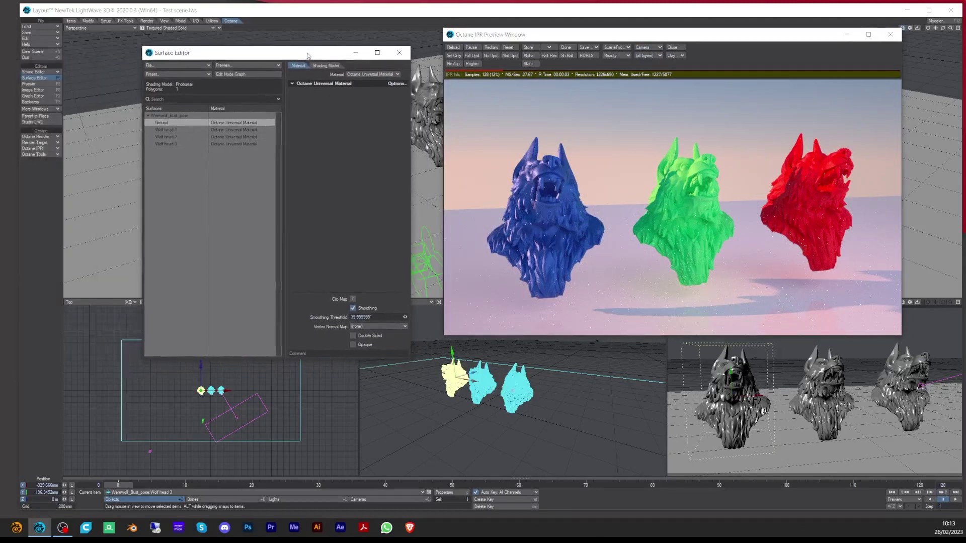
pyautogui.click(676, 200)
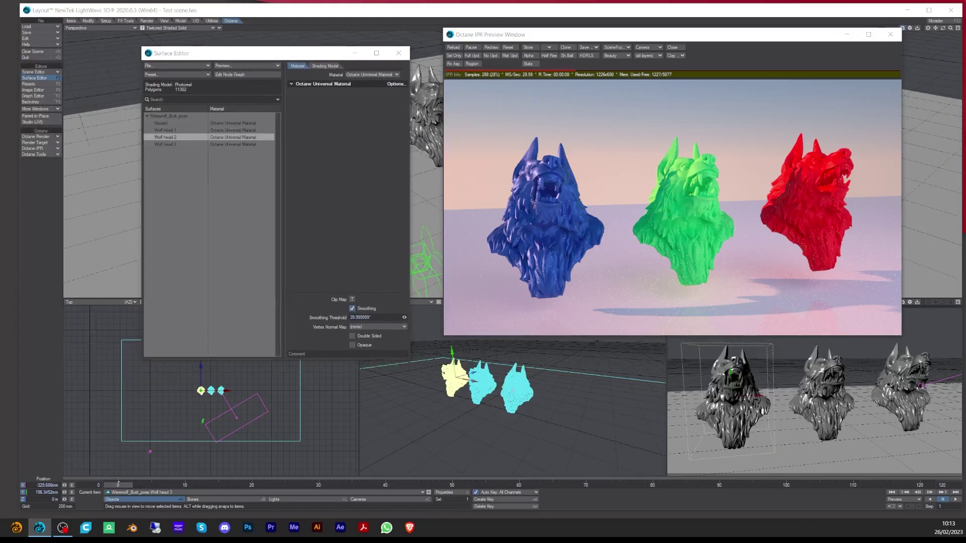
pyautogui.doubleClick(174, 138)
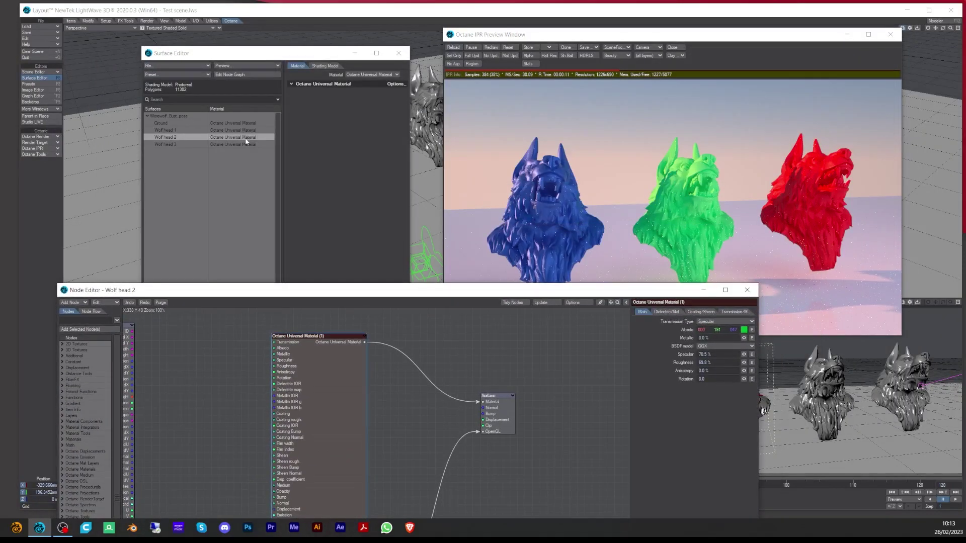
pyautogui.moveTo(277, 293)
pyautogui.mouseDown()
pyautogui.moveTo(297, 186)
pyautogui.moveTo(286, 217)
pyautogui.mouseUp()
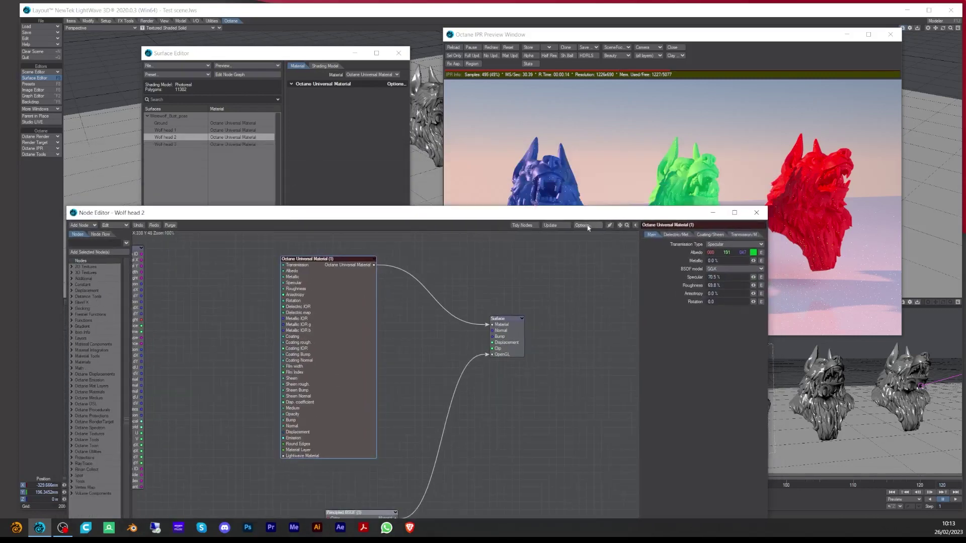
pyautogui.moveTo(549, 215); pyautogui.dragTo(478, 306)
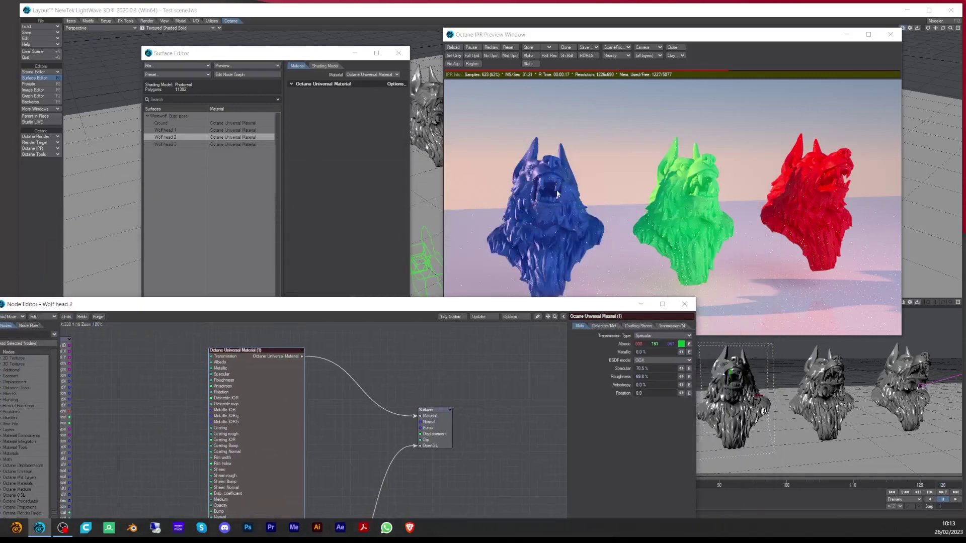
pyautogui.click(808, 180)
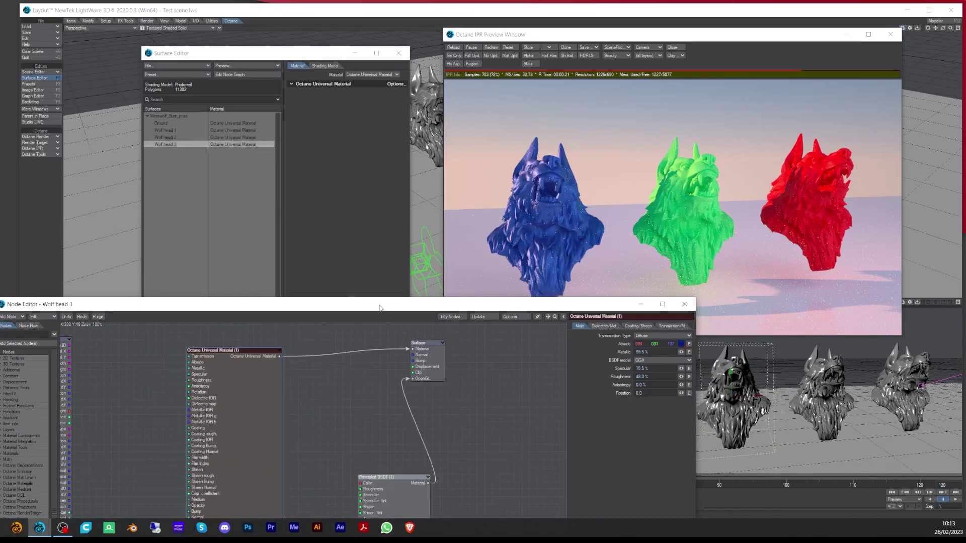
pyautogui.moveTo(381, 309); pyautogui.dragTo(385, 335)
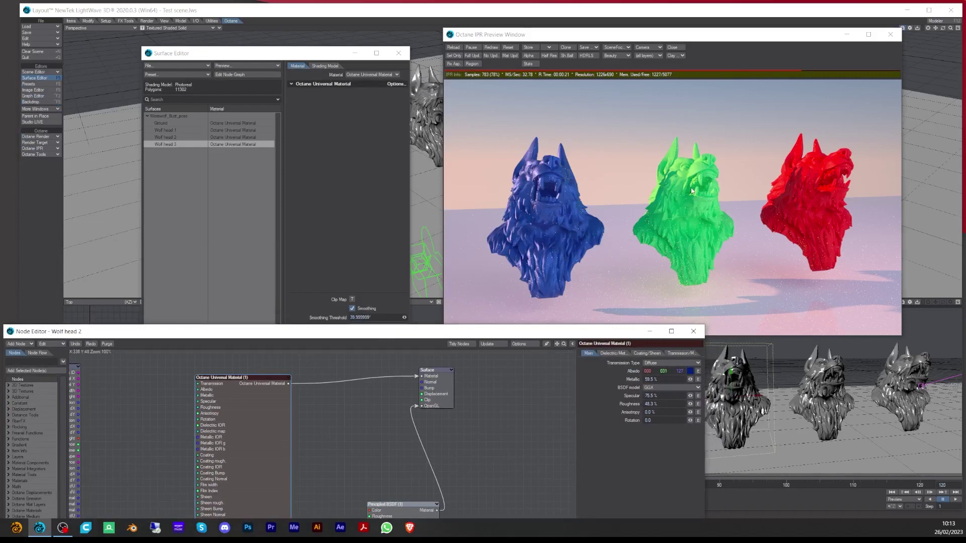
pyautogui.click(693, 190)
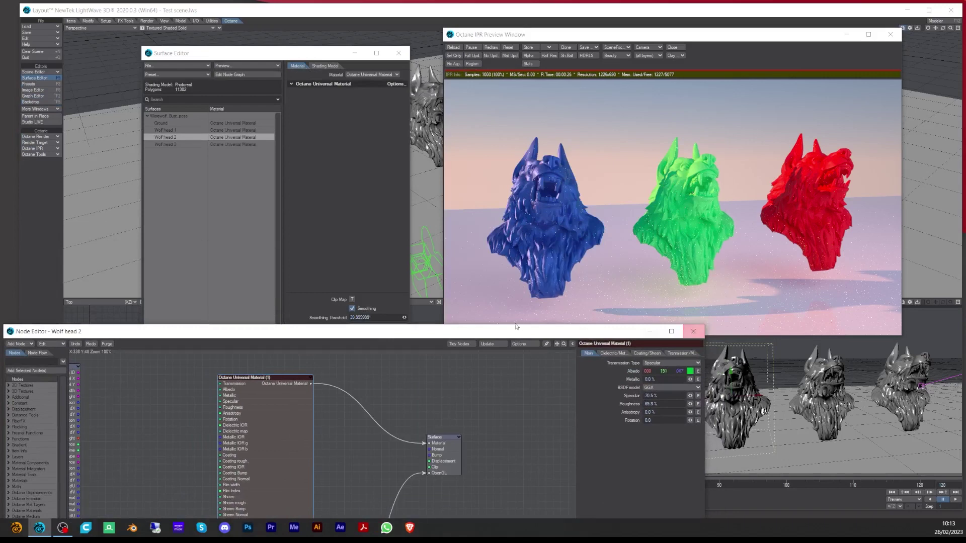
# Close the material node graph and open the Render Target node editor.
pyautogui.click(697, 333)
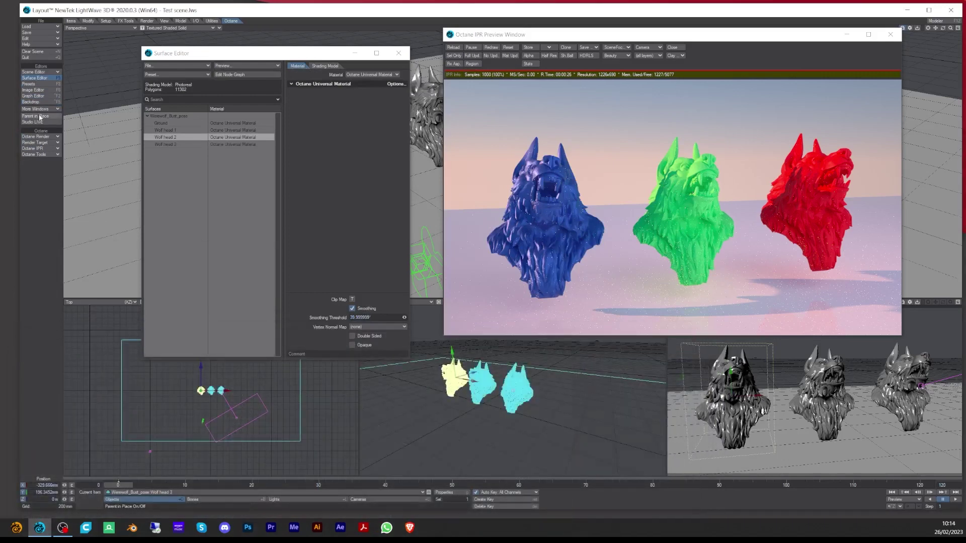
pyautogui.click(49, 143)
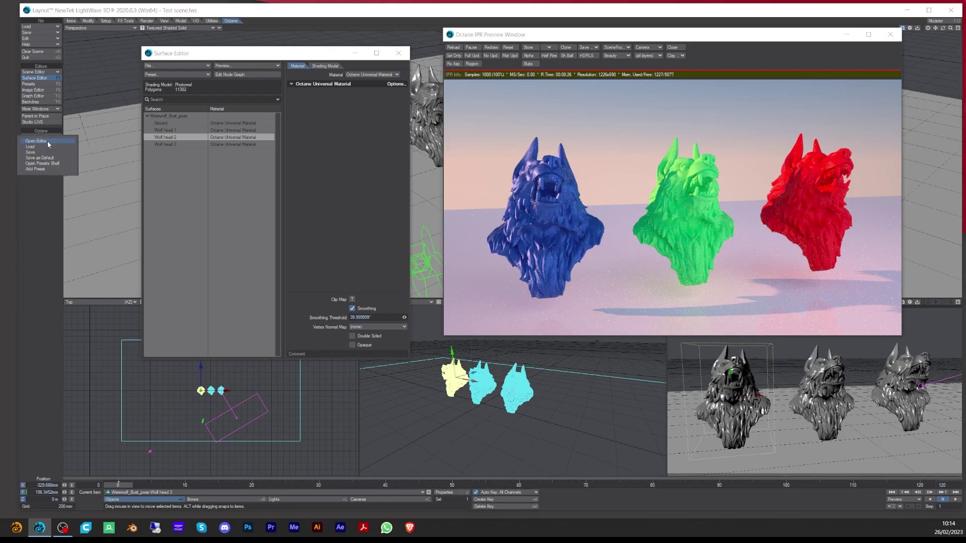
pyautogui.click(47, 143)
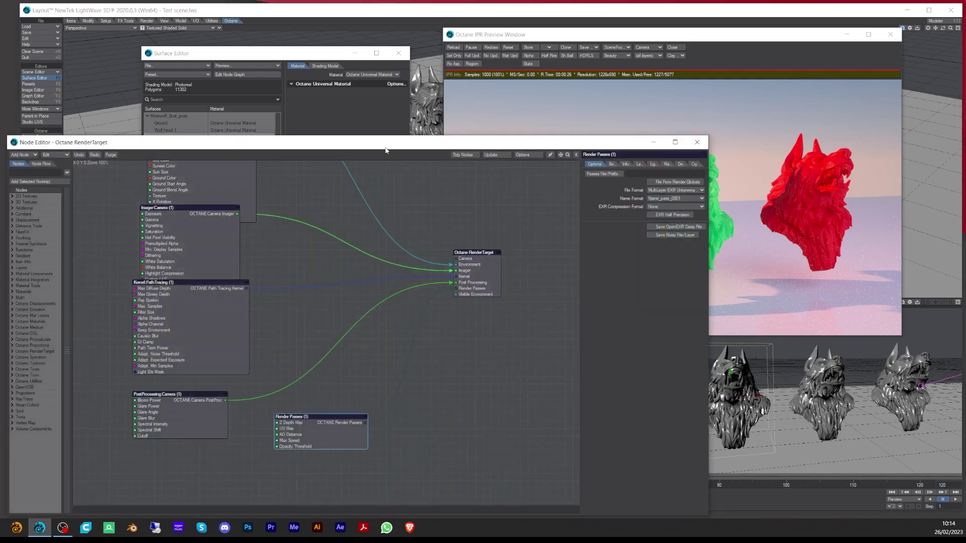
# Place and resize the Node Editor beside the preview, nudging the Render Passes node down-left.
pyautogui.moveTo(385, 150); pyautogui.dragTo(422, 73)
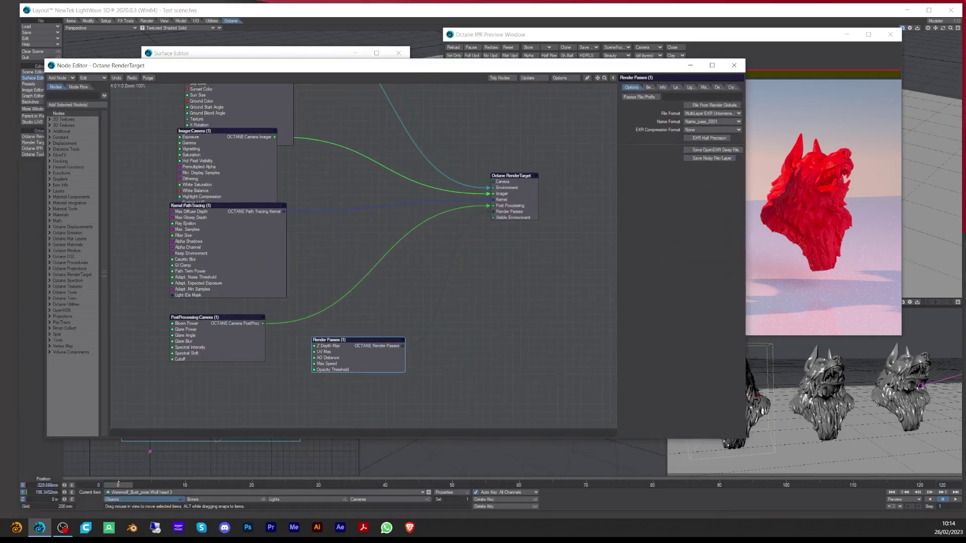
pyautogui.moveTo(746, 438); pyautogui.dragTo(643, 469)
pyautogui.moveTo(398, 65); pyautogui.dragTo(335, 58)
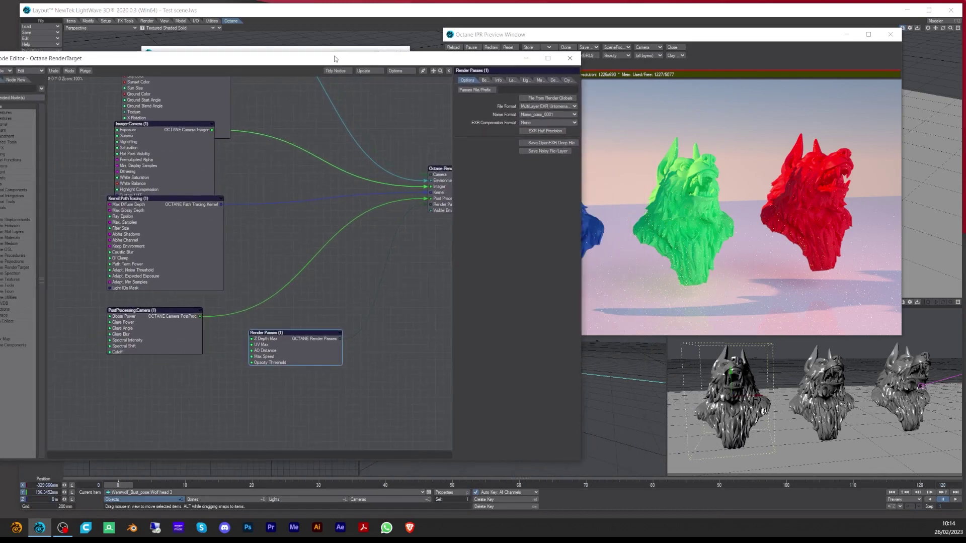
pyautogui.moveTo(310, 354); pyautogui.dragTo(299, 368)
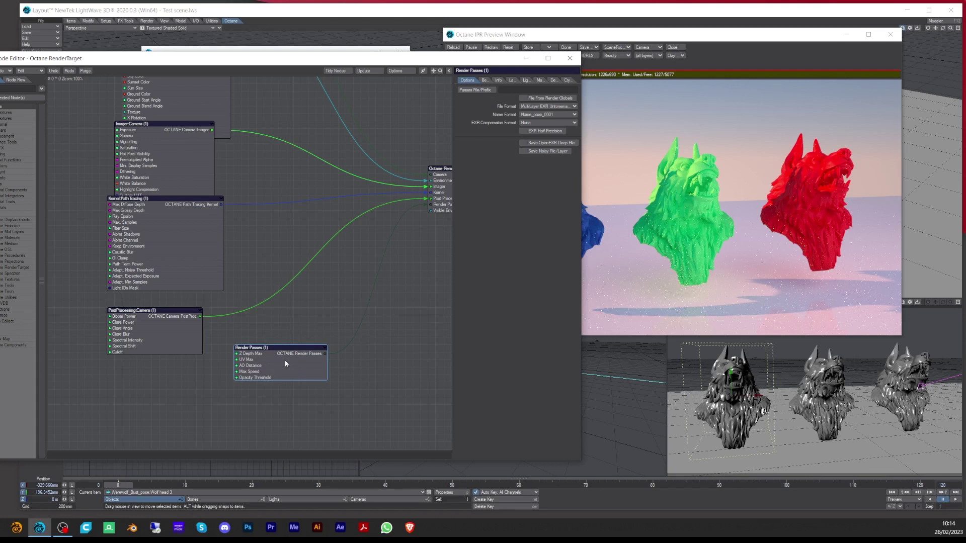
# Enable the Wireframe pass in the Render Passes Info list.
pyautogui.click(484, 80)
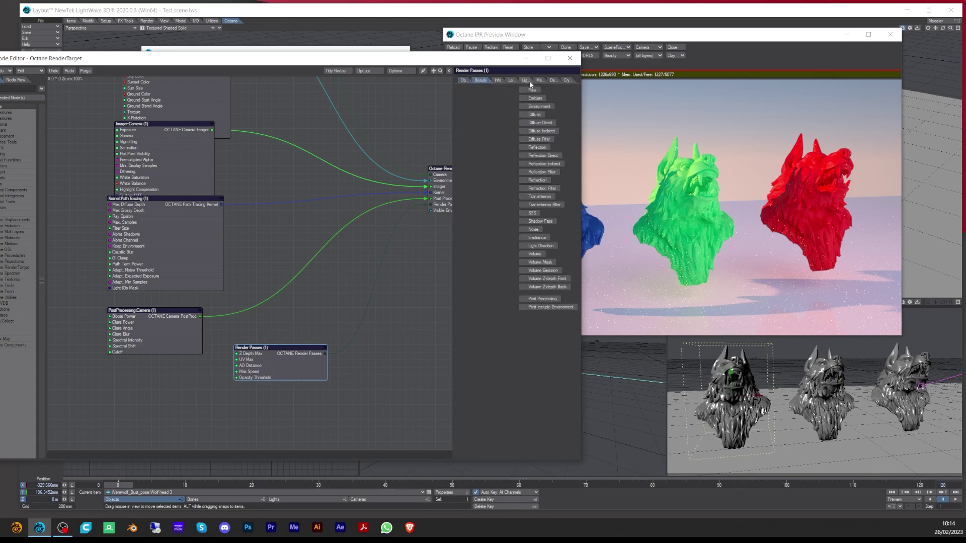
pyautogui.click(495, 81)
pyautogui.click(498, 81)
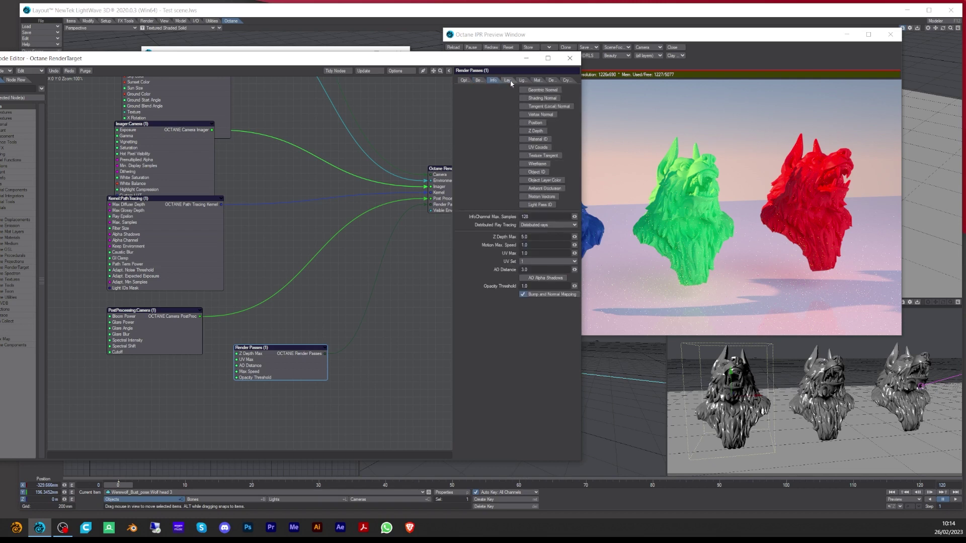
pyautogui.click(511, 82)
pyautogui.click(494, 81)
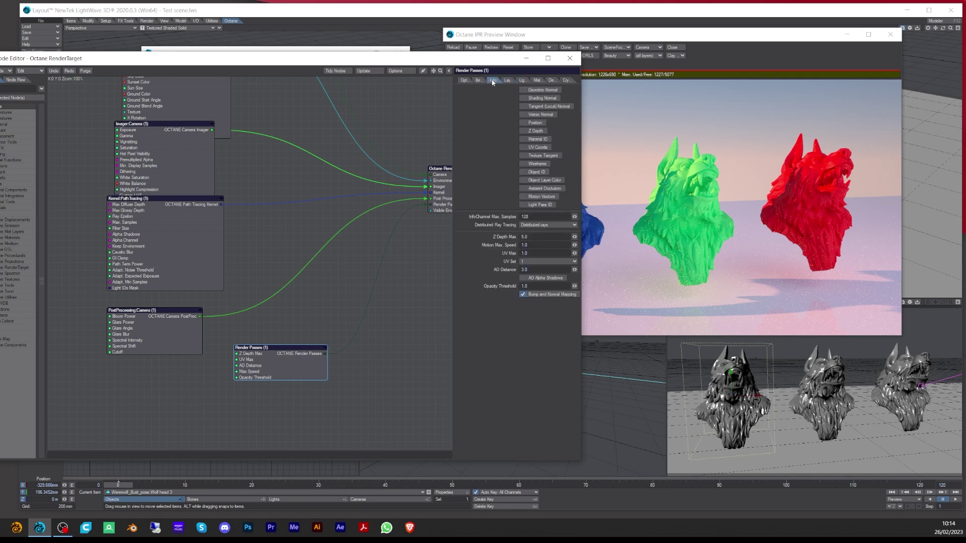
pyautogui.click(544, 164)
# Preview the busts with the Wireframe pass, then return to the Beauty render.
pyautogui.moveTo(472, 63); pyautogui.dragTo(438, 146)
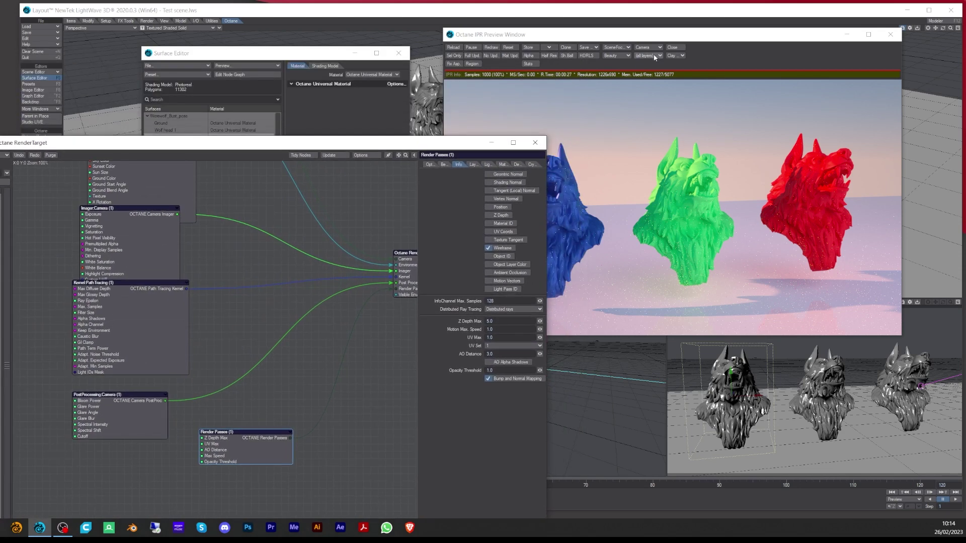
pyautogui.click(620, 55)
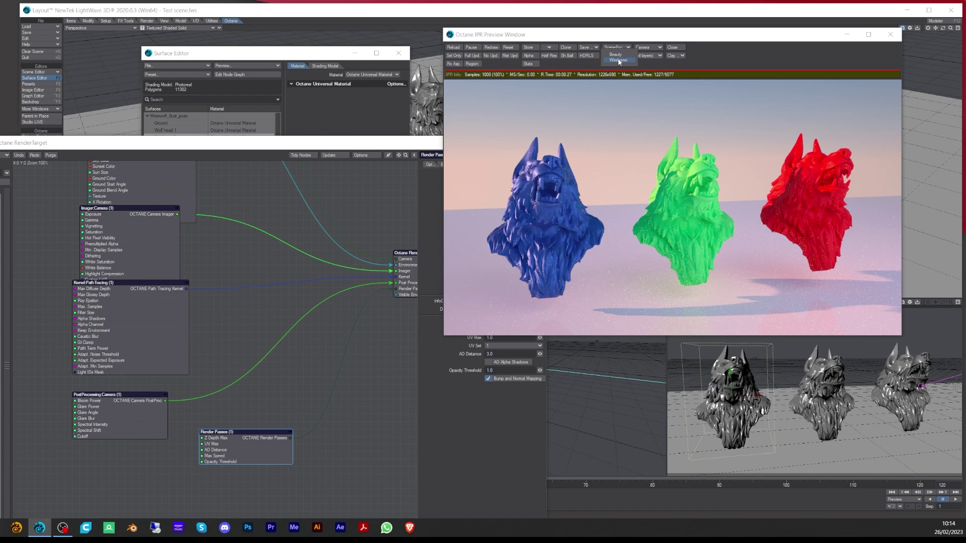
pyautogui.click(620, 55)
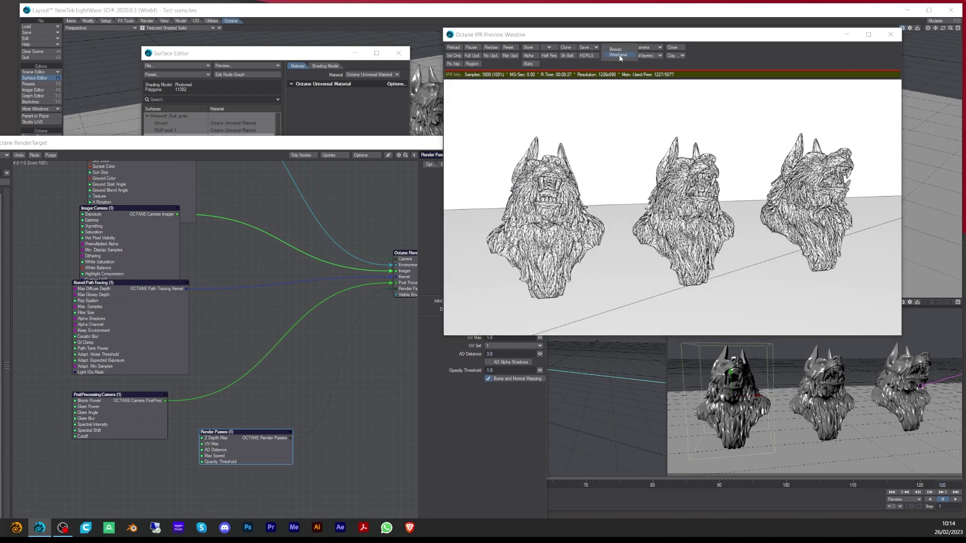
pyautogui.moveTo(371, 142); pyautogui.dragTo(281, 125)
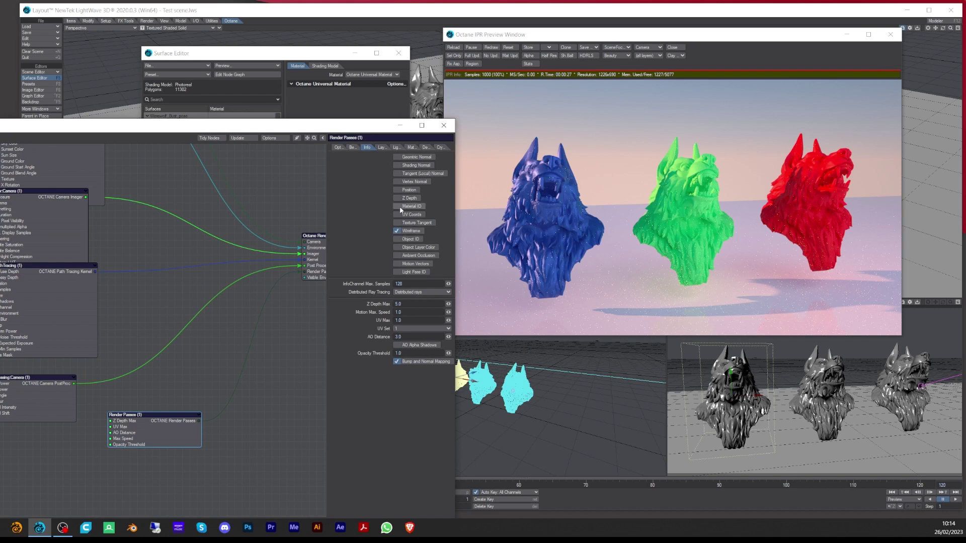
# Enable the Shadow pass under Beauty and preview the shadow render.
pyautogui.click(352, 147)
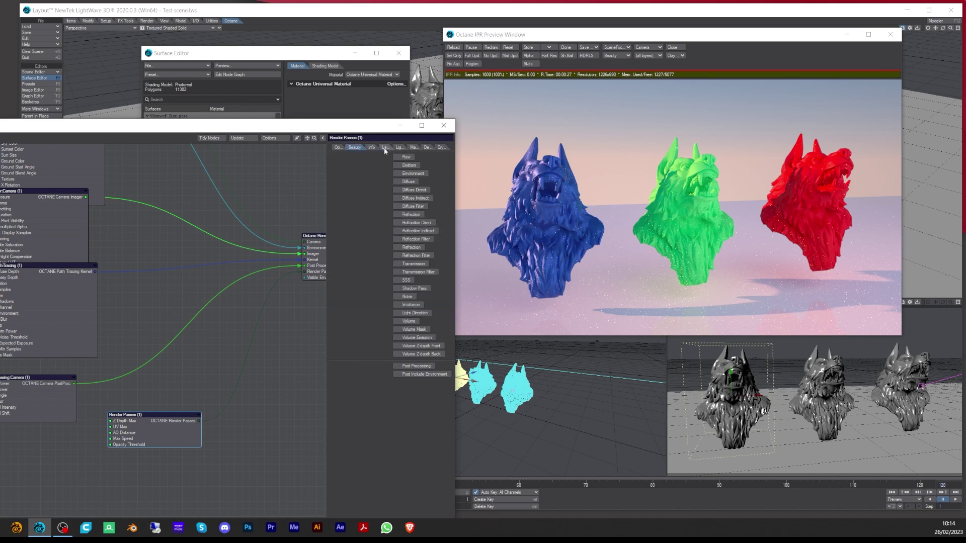
pyautogui.click(404, 289)
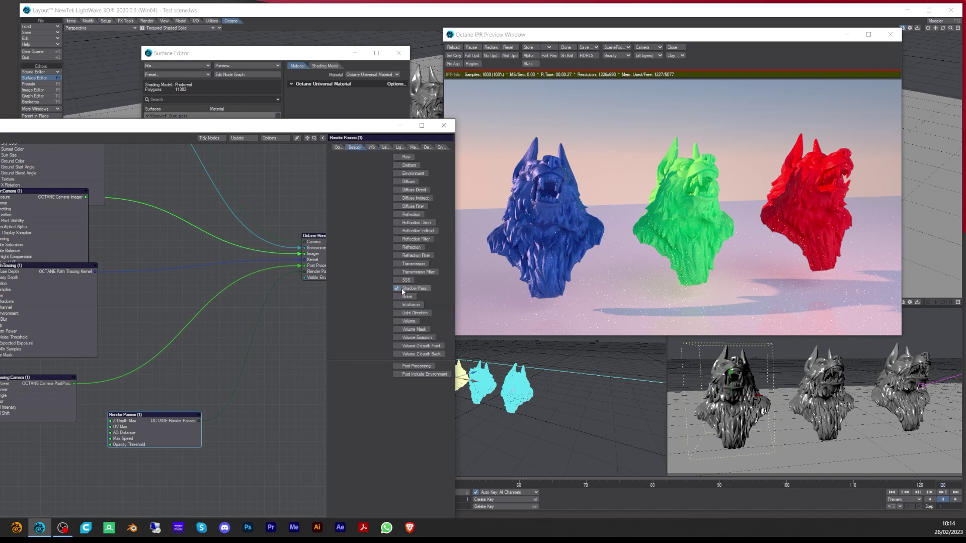
pyautogui.click(616, 55)
pyautogui.click(617, 59)
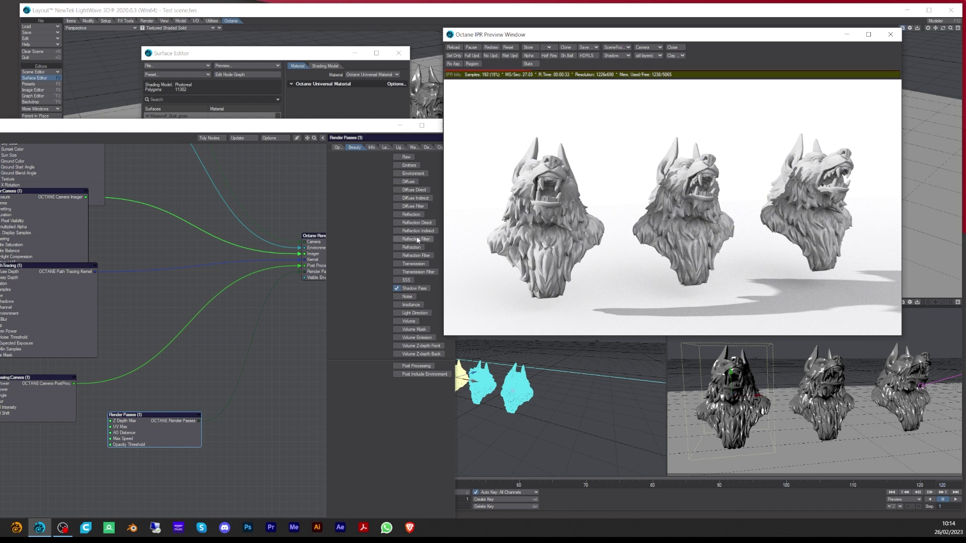
# Check the Cryptomatte options, turn off the Wireframe pass, and return the preview to Beauty.
pyautogui.click(430, 147)
pyautogui.click(443, 147)
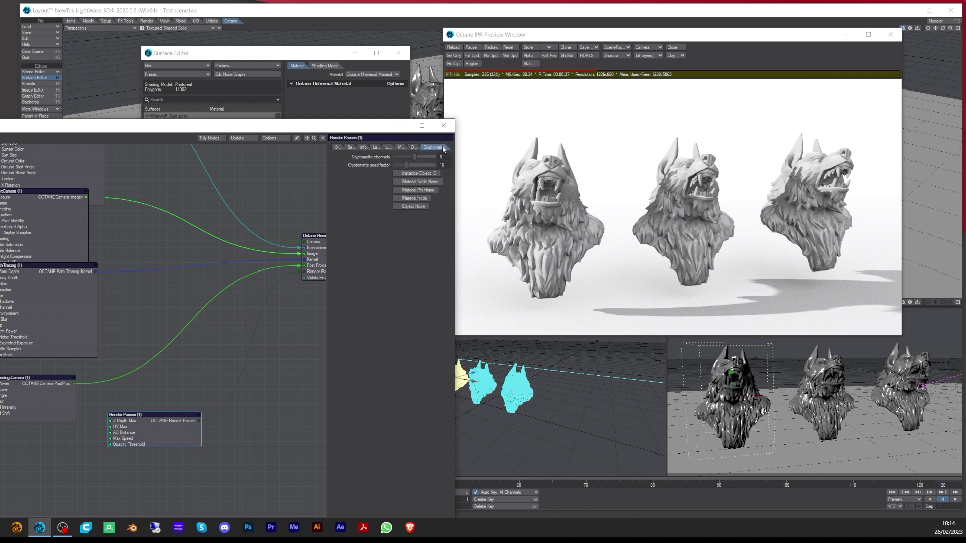
pyautogui.click(376, 147)
pyautogui.click(366, 146)
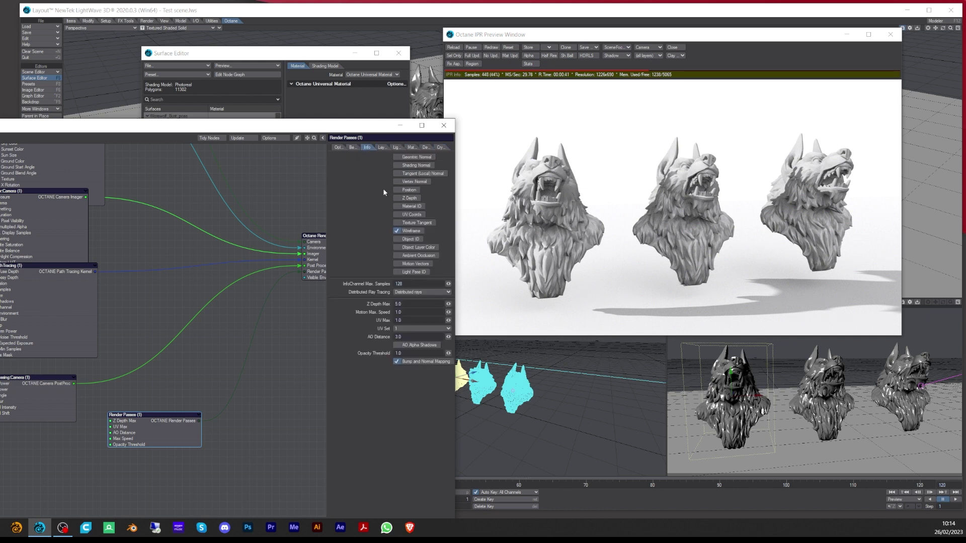
pyautogui.click(401, 232)
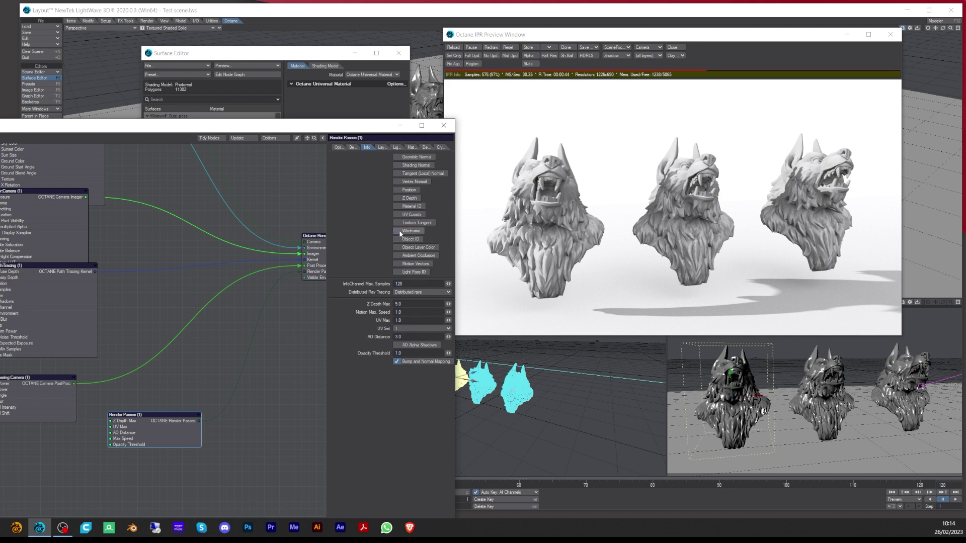
pyautogui.click(615, 54)
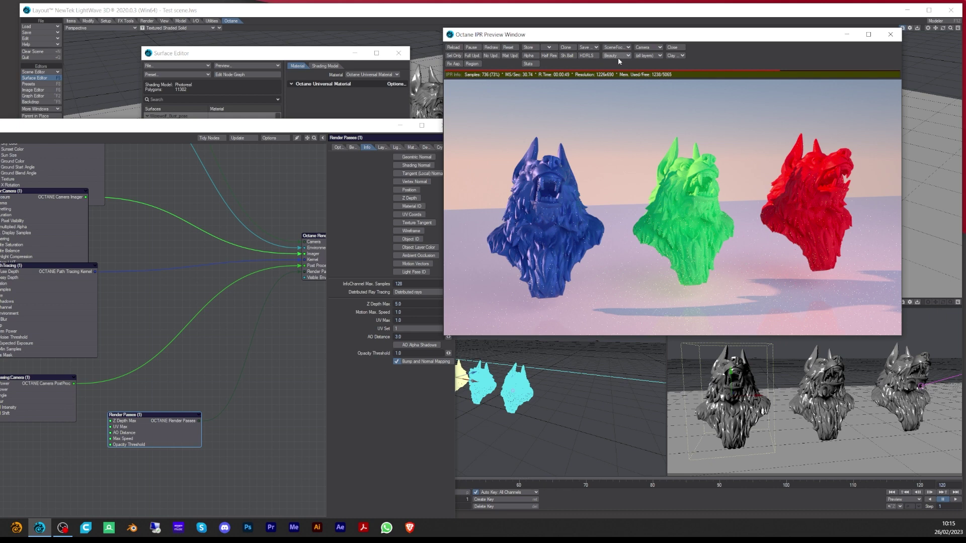
# Briefly enable and disable the Noise pass, keeping the preview on Beauty.
pyautogui.click(384, 147)
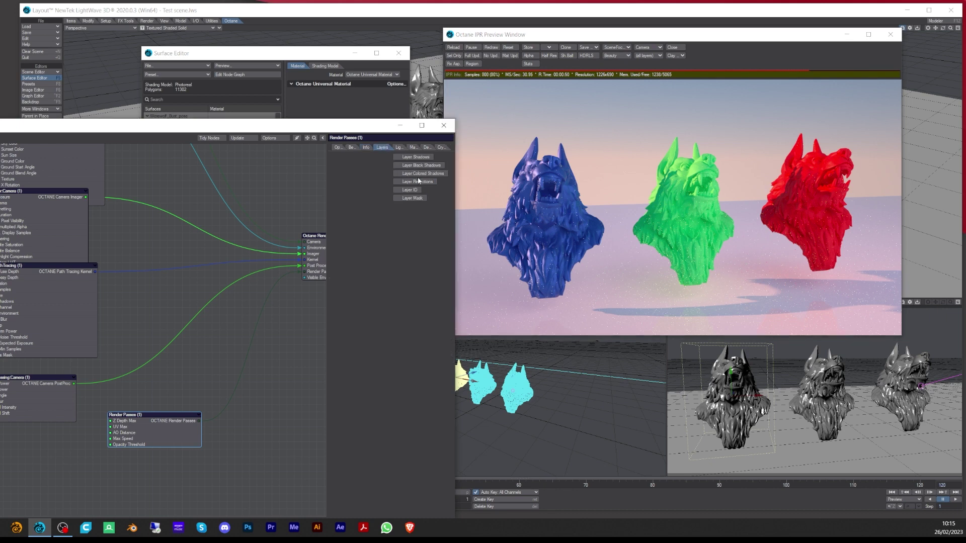
pyautogui.click(355, 147)
pyautogui.click(397, 288)
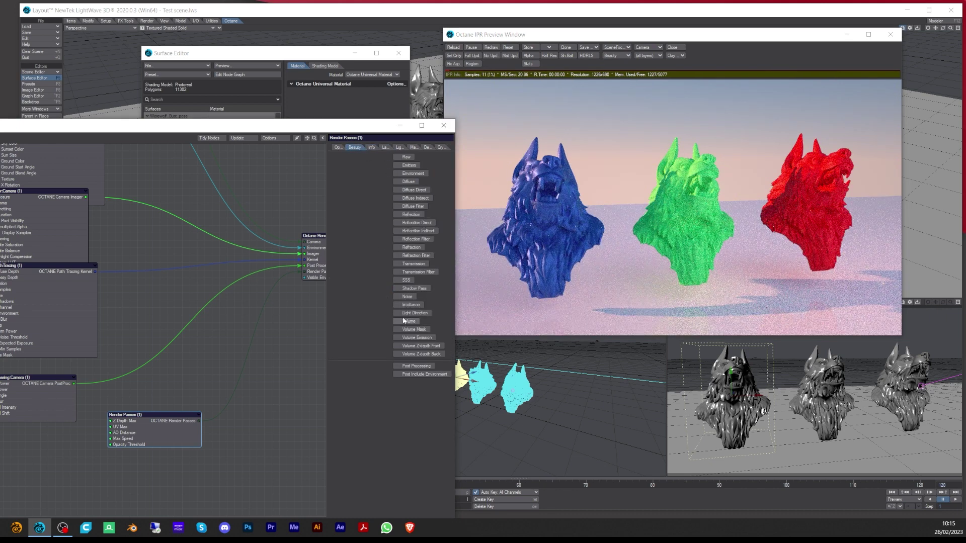
pyautogui.click(397, 297)
pyautogui.click(620, 54)
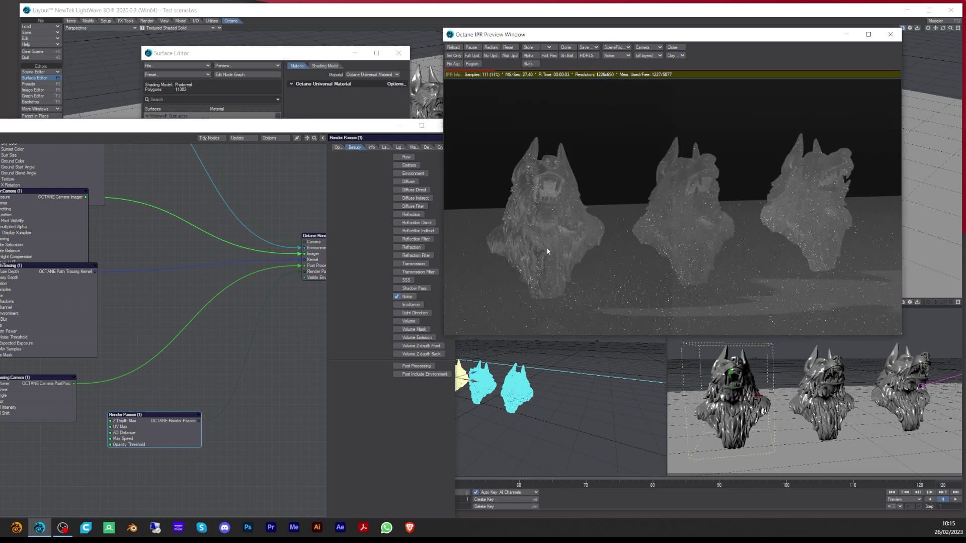
pyautogui.click(397, 297)
pyautogui.click(610, 59)
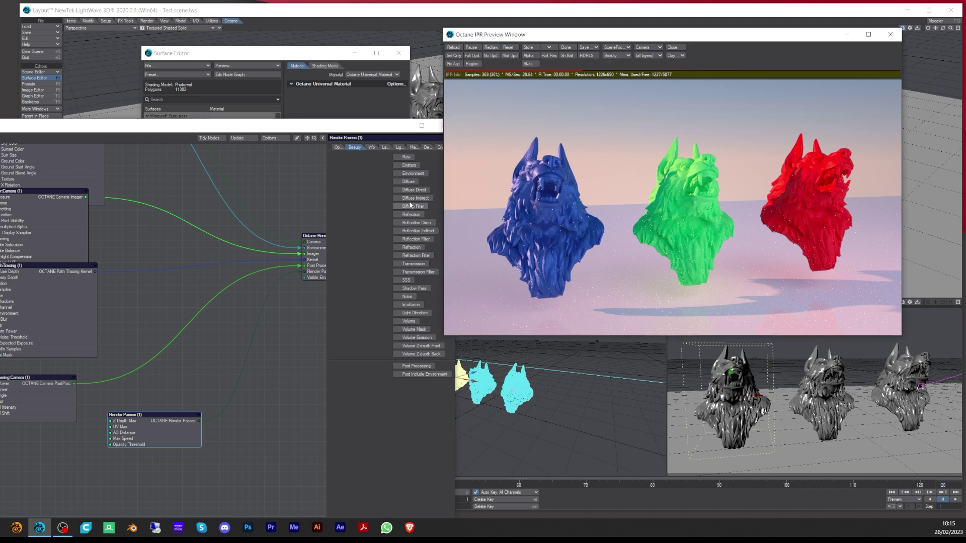
# Check the info passes and file output settings, and reposition the Node Editor.
pyautogui.click(367, 148)
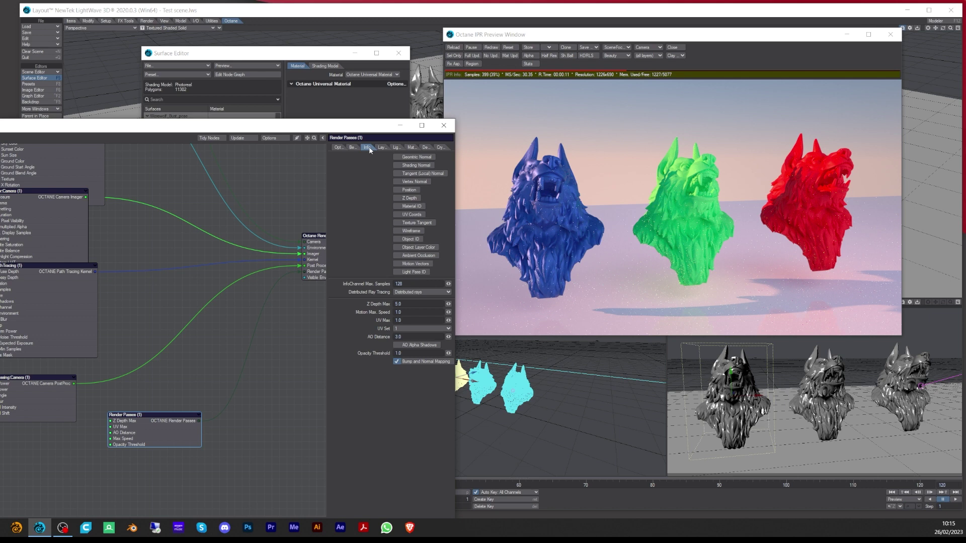
pyautogui.click(337, 148)
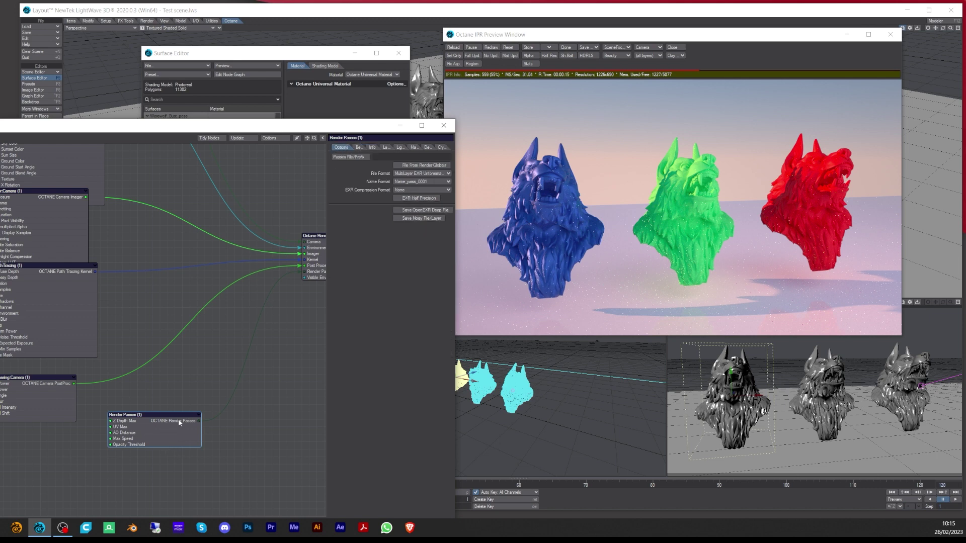
pyautogui.moveTo(201, 133); pyautogui.dragTo(468, 324)
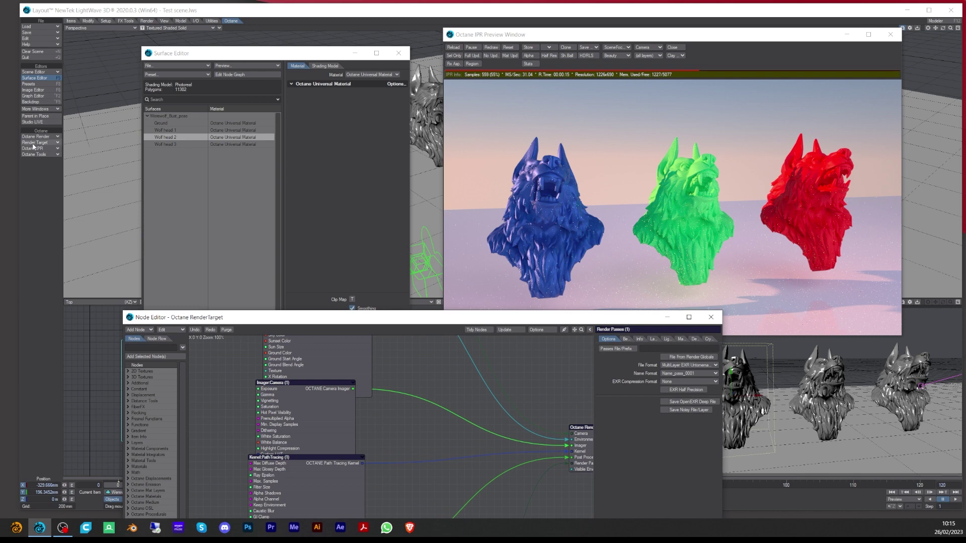
pyautogui.moveTo(308, 317); pyautogui.dragTo(264, 102)
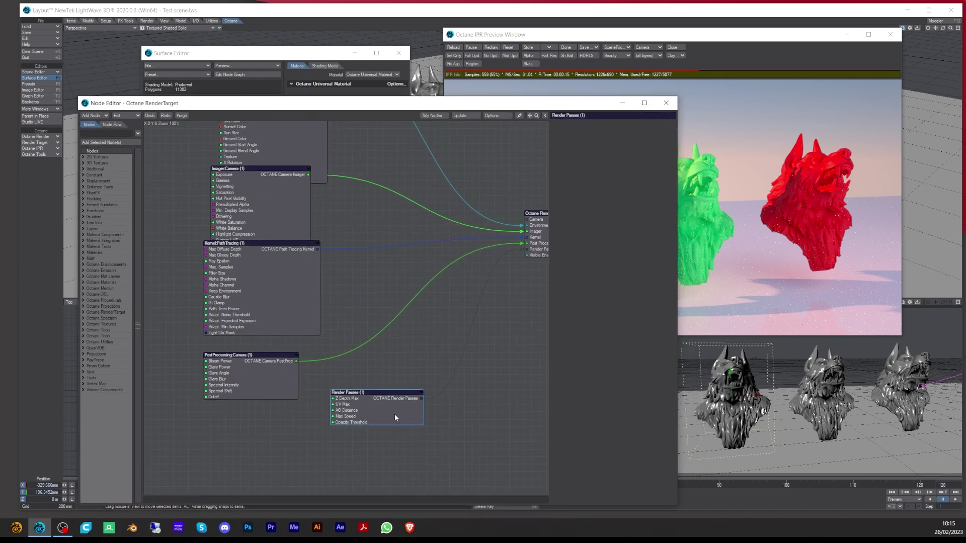
pyautogui.moveTo(536, 214); pyautogui.dragTo(492, 220)
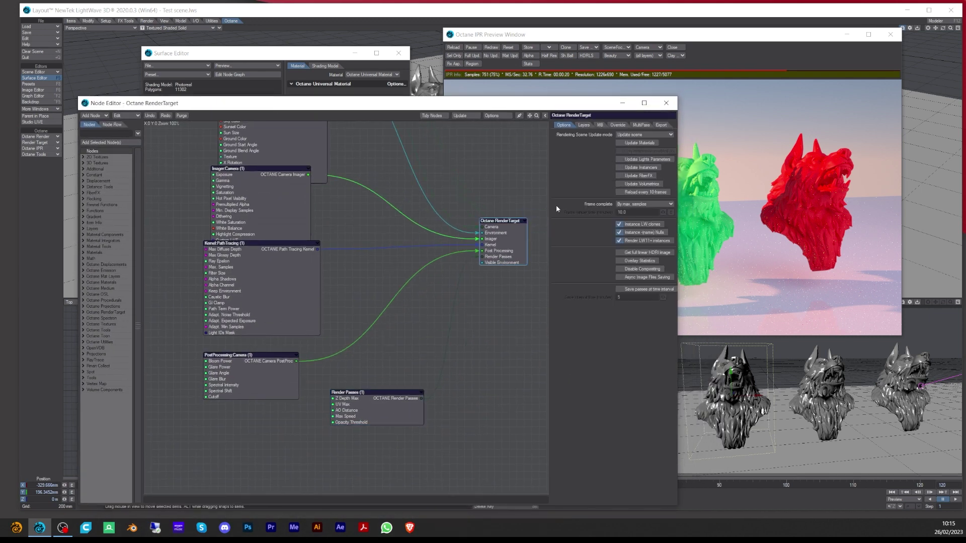
# View the render target's layer and motion blur settings, then show the Render Passes info list.
pyautogui.click(585, 124)
pyautogui.click(601, 125)
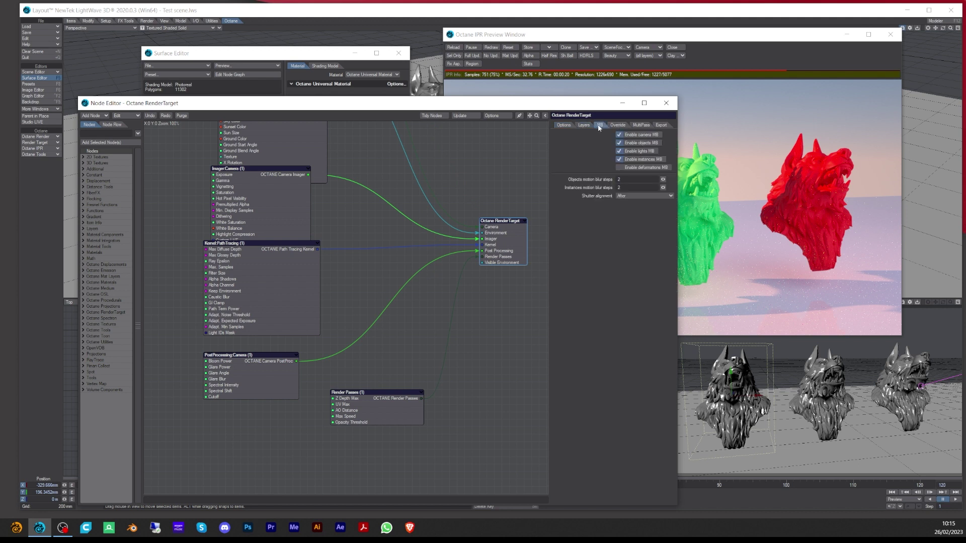
pyautogui.click(382, 404)
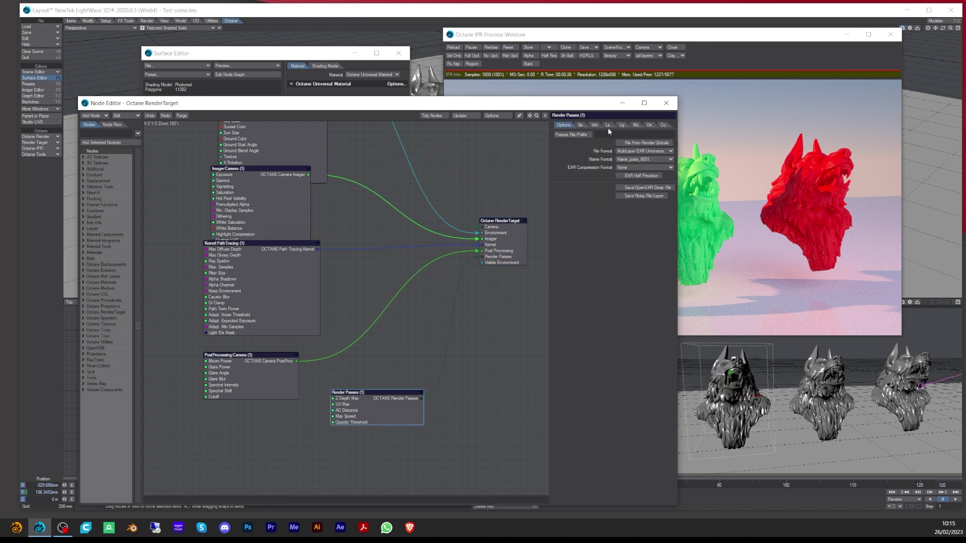
pyautogui.click(591, 125)
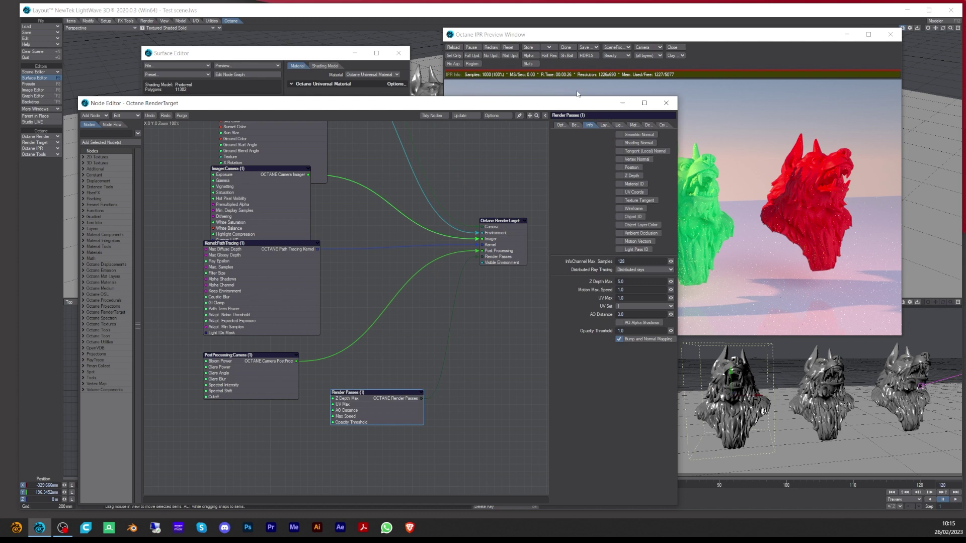
pyautogui.moveTo(579, 105); pyautogui.dragTo(539, 283)
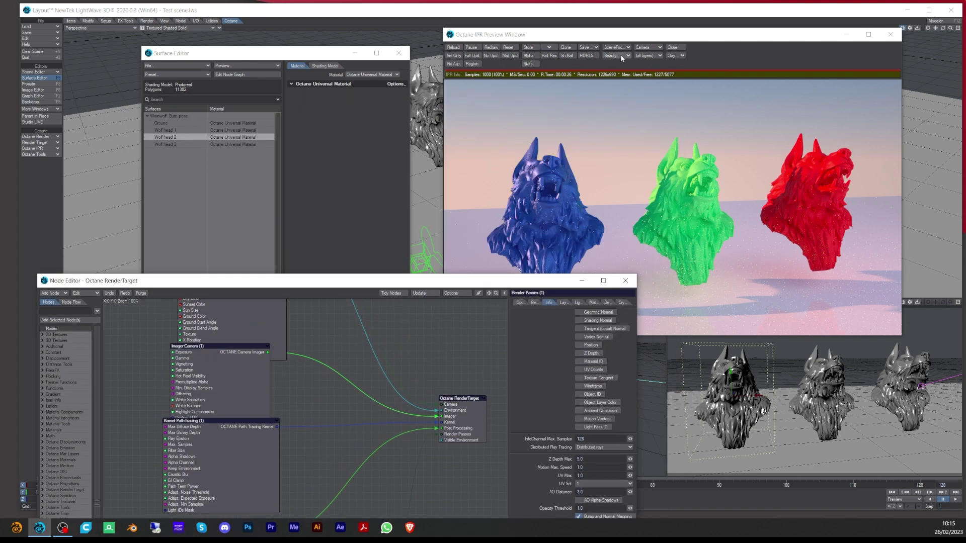
# Close the render target node graph and render the preview at Half Res.
pyautogui.click(625, 280)
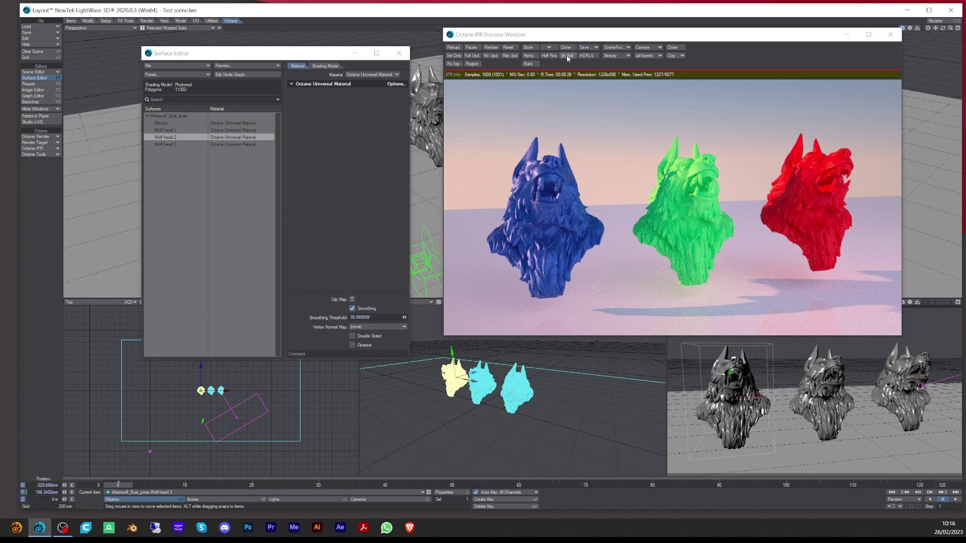
pyautogui.click(552, 56)
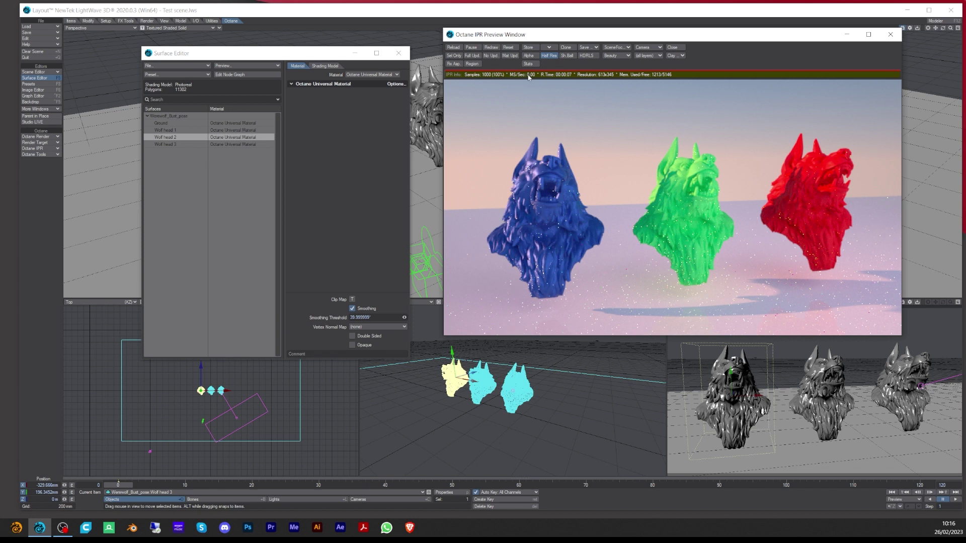
# Turn Half Res off, toggle the alpha channel view on and off, and hide the statistics overlay.
pyautogui.click(550, 59)
pyautogui.click(556, 57)
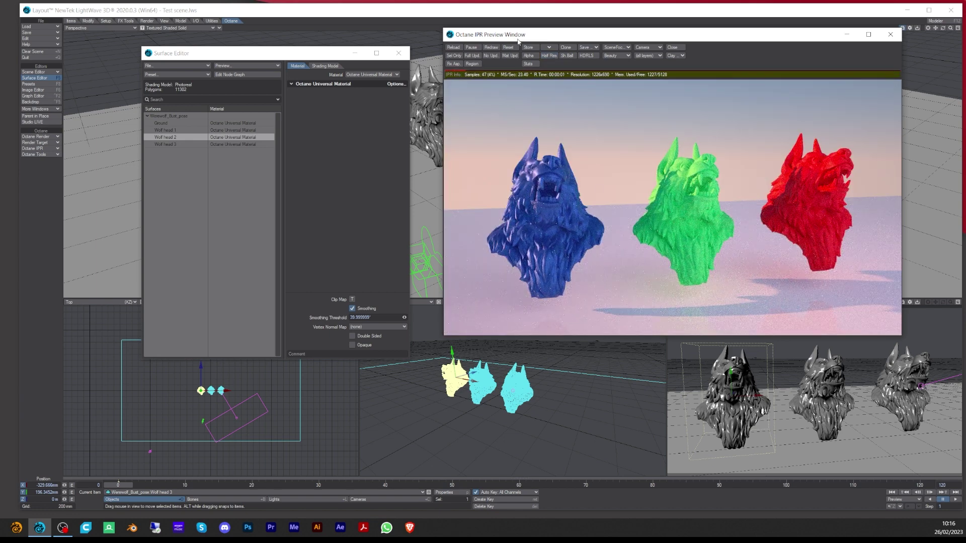
pyautogui.click(529, 55)
pyautogui.click(529, 55)
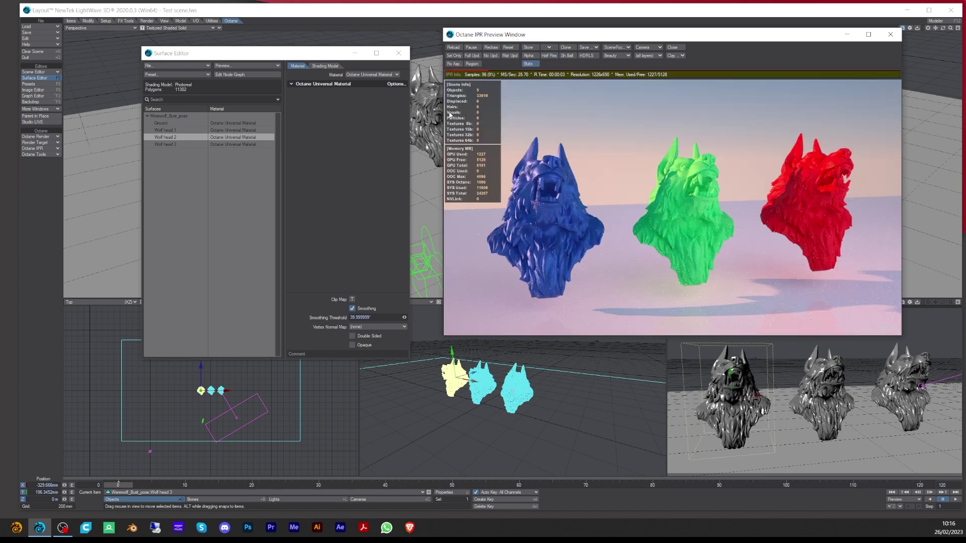
pyautogui.click(526, 65)
# Try region rendering over the blue, green and red wolves, then turn Region off.
pyautogui.click(472, 64)
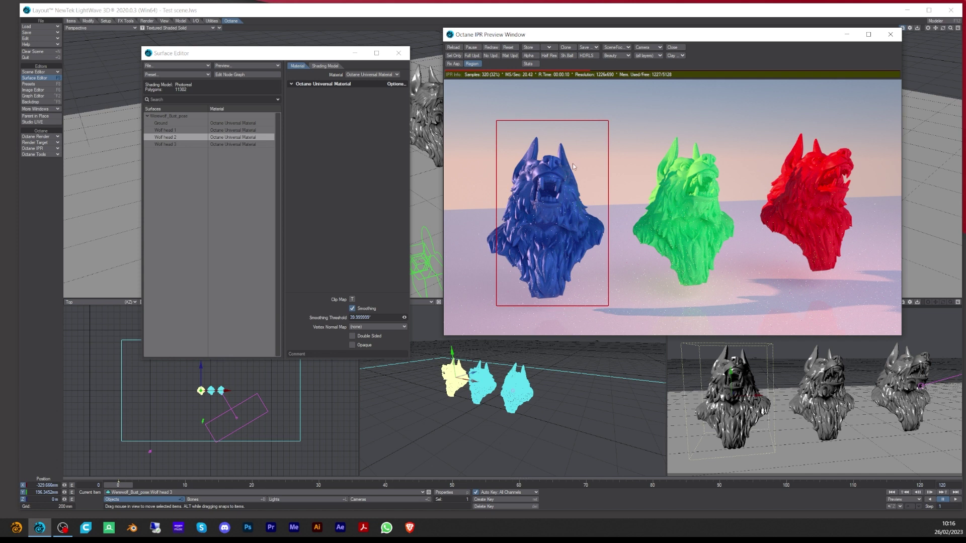
pyautogui.moveTo(573, 164); pyautogui.dragTo(680, 152)
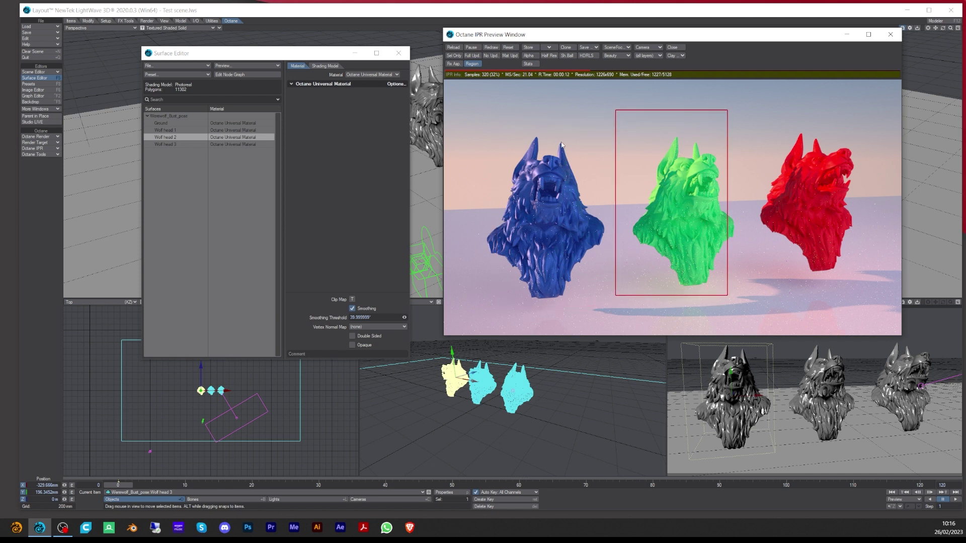
pyautogui.moveTo(548, 138); pyautogui.dragTo(712, 313)
pyautogui.click(681, 118)
pyautogui.moveTo(681, 119); pyautogui.dragTo(849, 223)
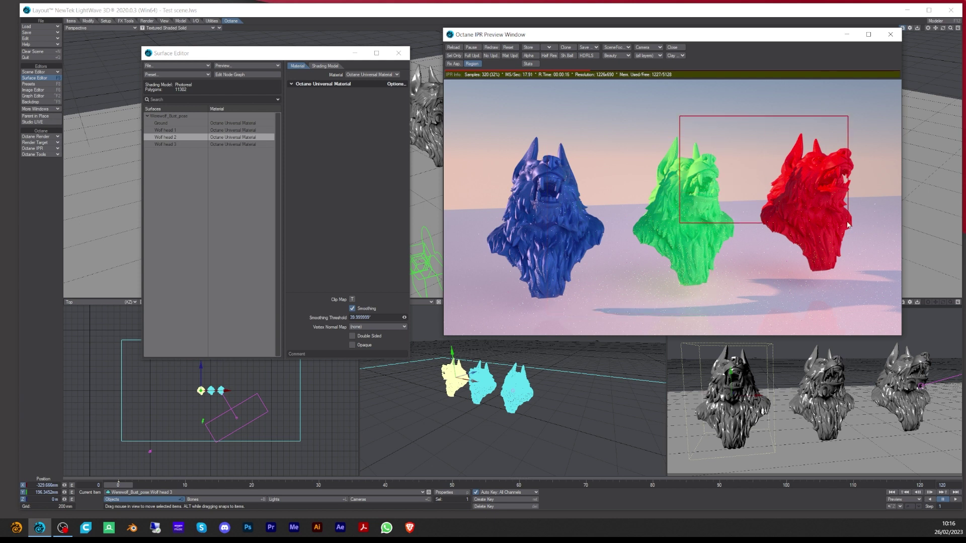
pyautogui.click(472, 63)
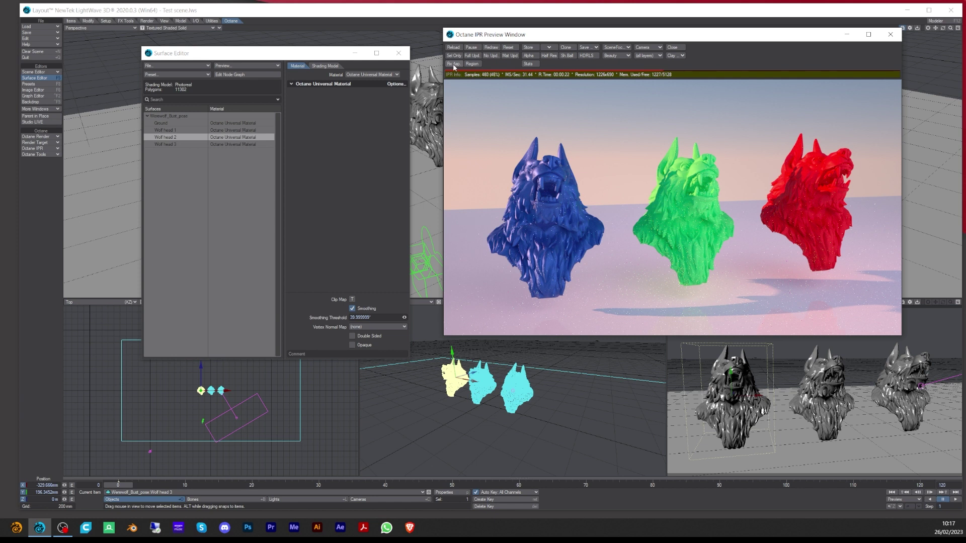
# Enable Fix Asp., then shrink and enlarge the preview window, which now renders at 1240x698.
pyautogui.click(456, 64)
pyautogui.moveTo(901, 337); pyautogui.dragTo(814, 286)
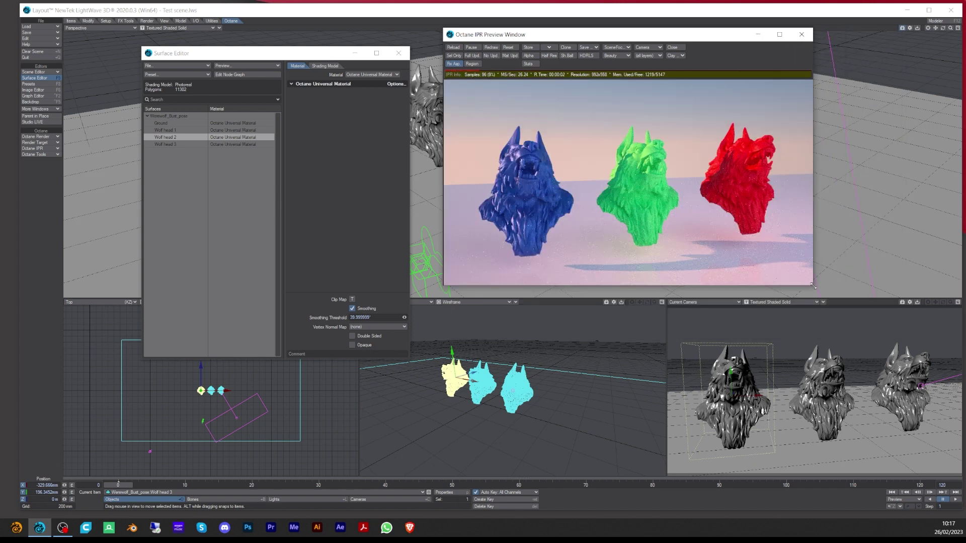
pyautogui.moveTo(810, 286); pyautogui.dragTo(885, 338)
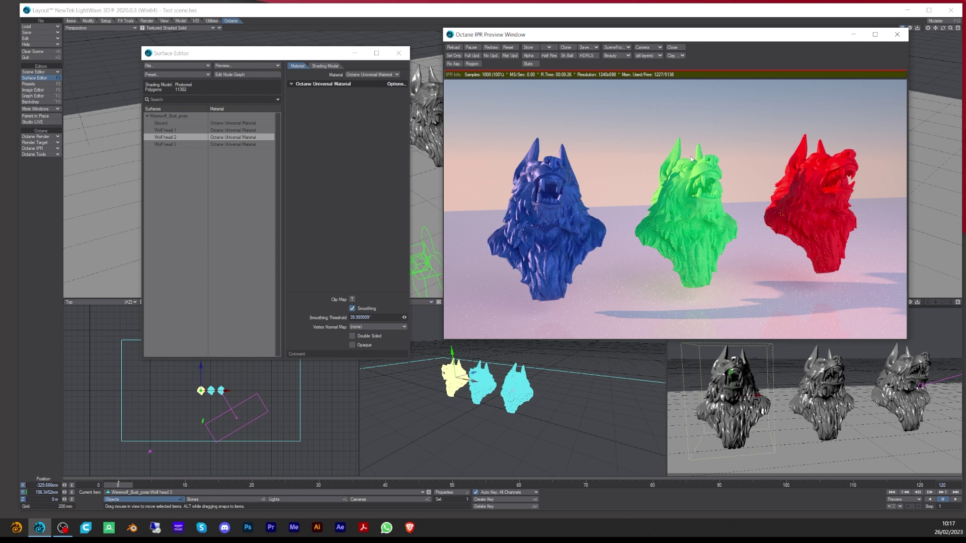
pyautogui.click(570, 49)
pyautogui.moveTo(594, 181); pyautogui.dragTo(601, 163)
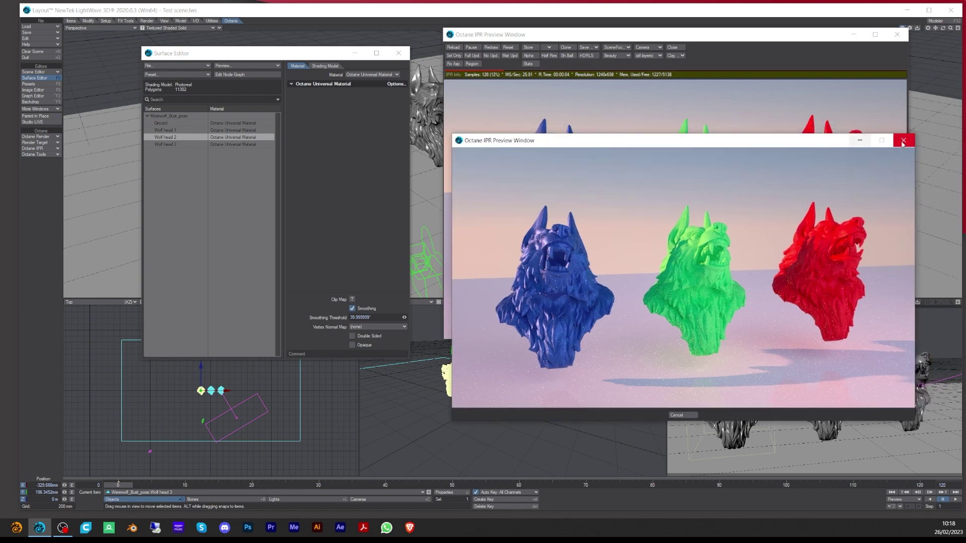
pyautogui.click(903, 141)
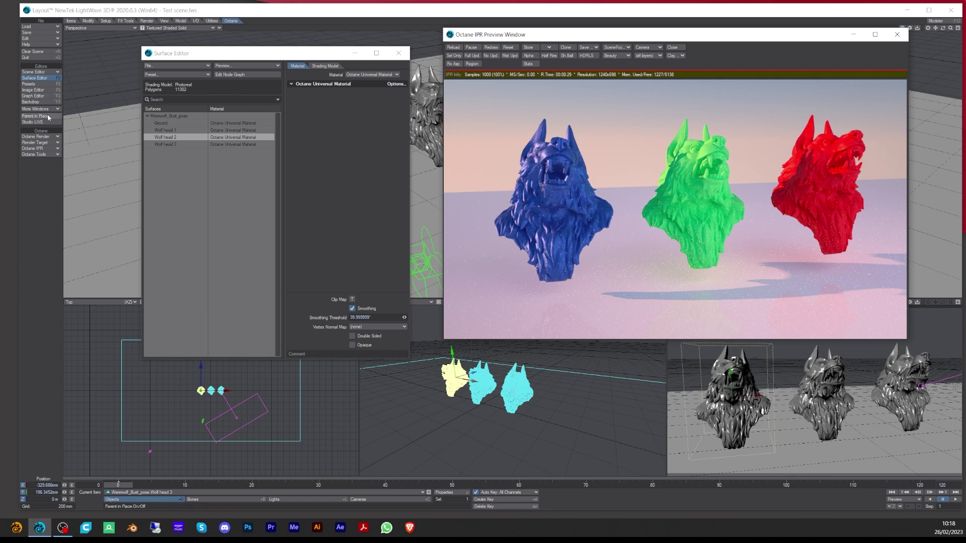
# Enable the Wireframe pass in the Render Target's Render Passes node.
pyautogui.click(44, 143)
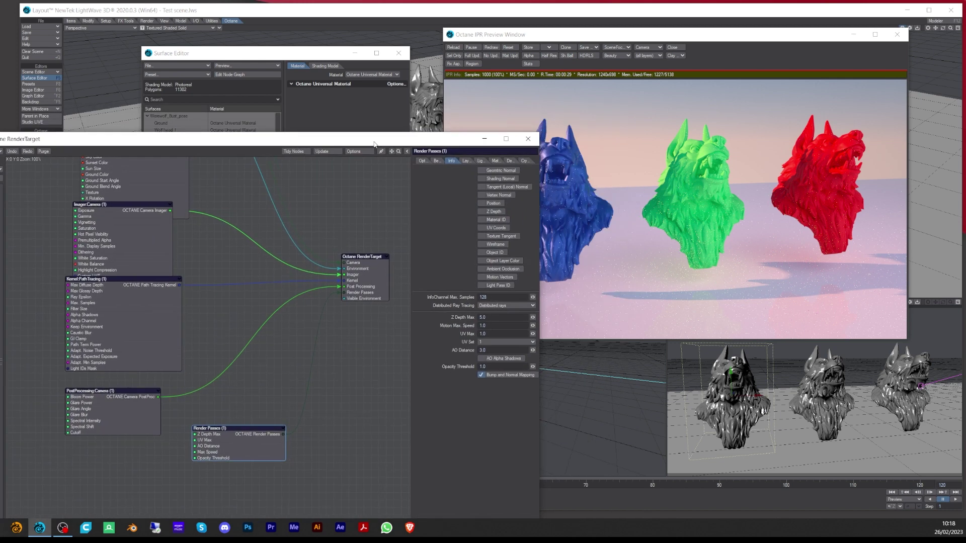
pyautogui.moveTo(374, 144); pyautogui.dragTo(332, 135)
pyautogui.moveTo(393, 132); pyautogui.dragTo(358, 79)
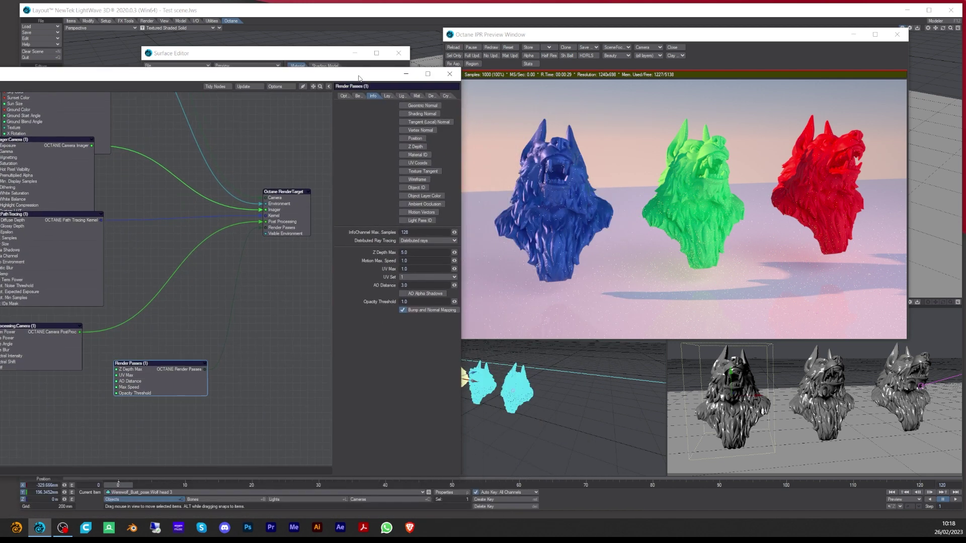
pyautogui.moveTo(177, 383); pyautogui.dragTo(257, 322)
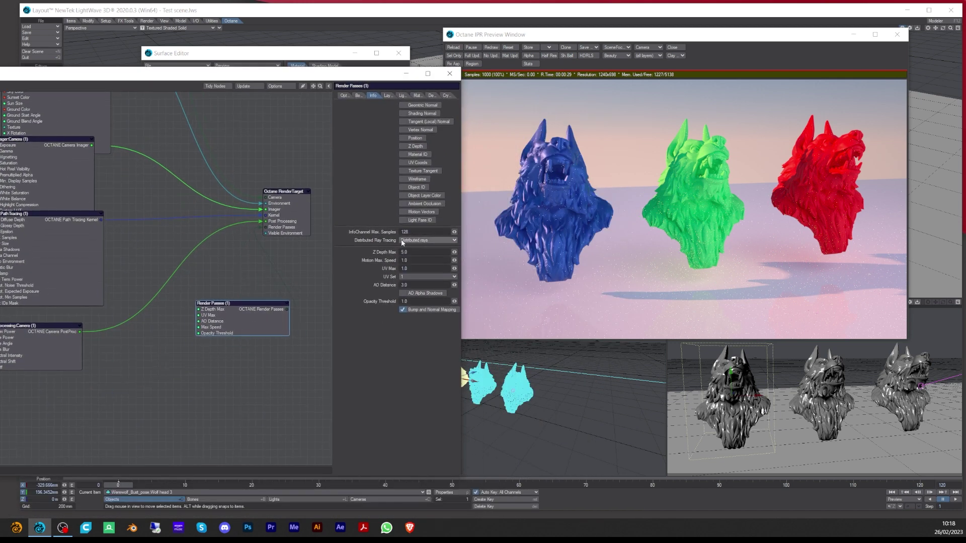
pyautogui.click(402, 179)
# Preview the Wireframe pass, return to Beauty, then close the node graph.
pyautogui.click(636, 55)
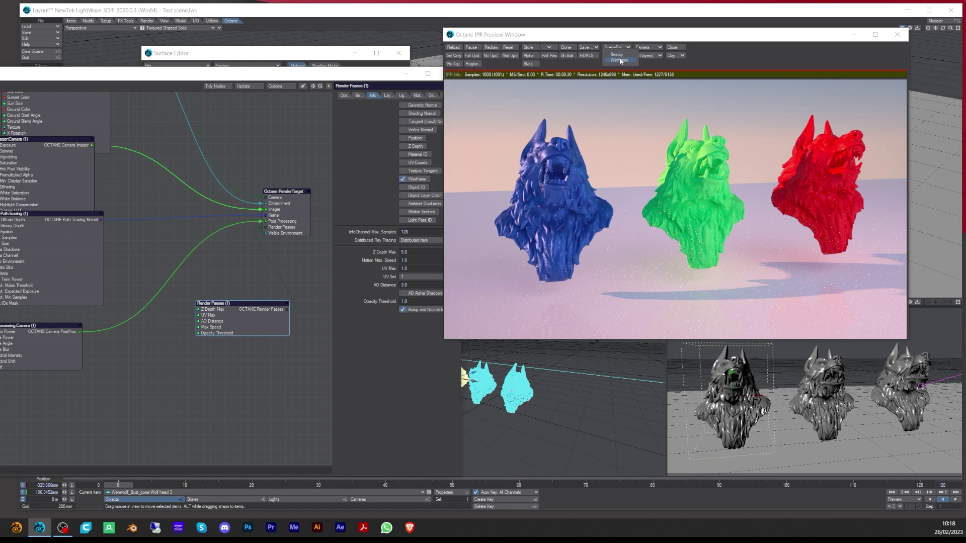
pyautogui.click(636, 55)
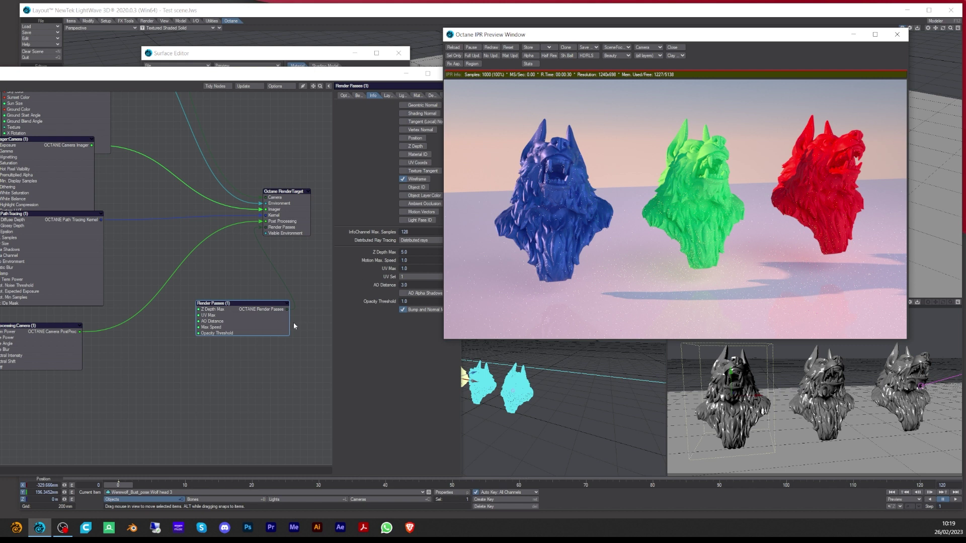
pyautogui.moveTo(254, 324); pyautogui.dragTo(232, 316)
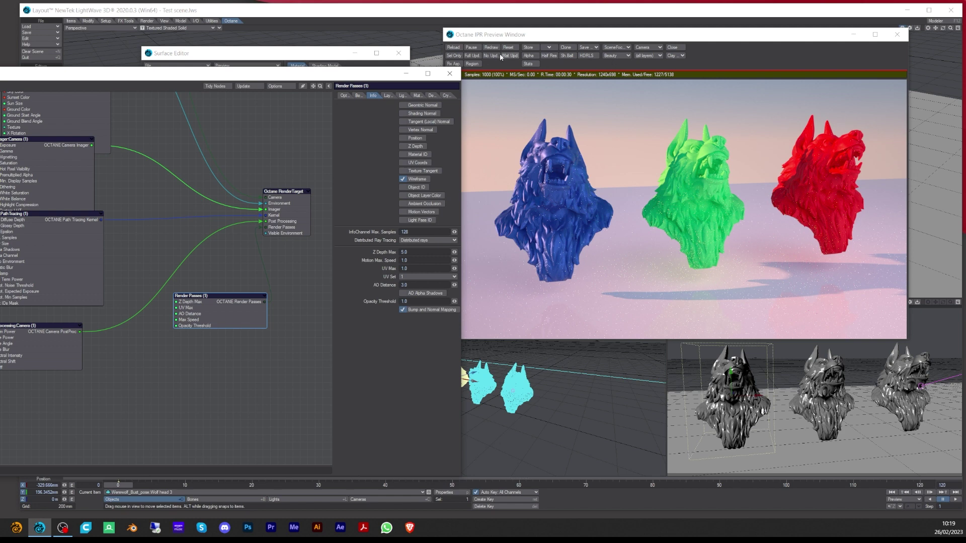
pyautogui.click(451, 73)
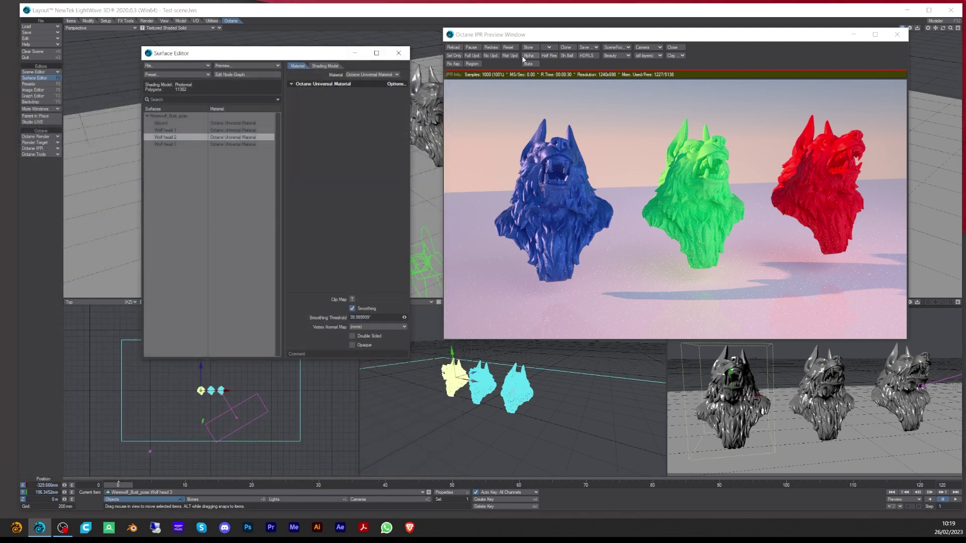